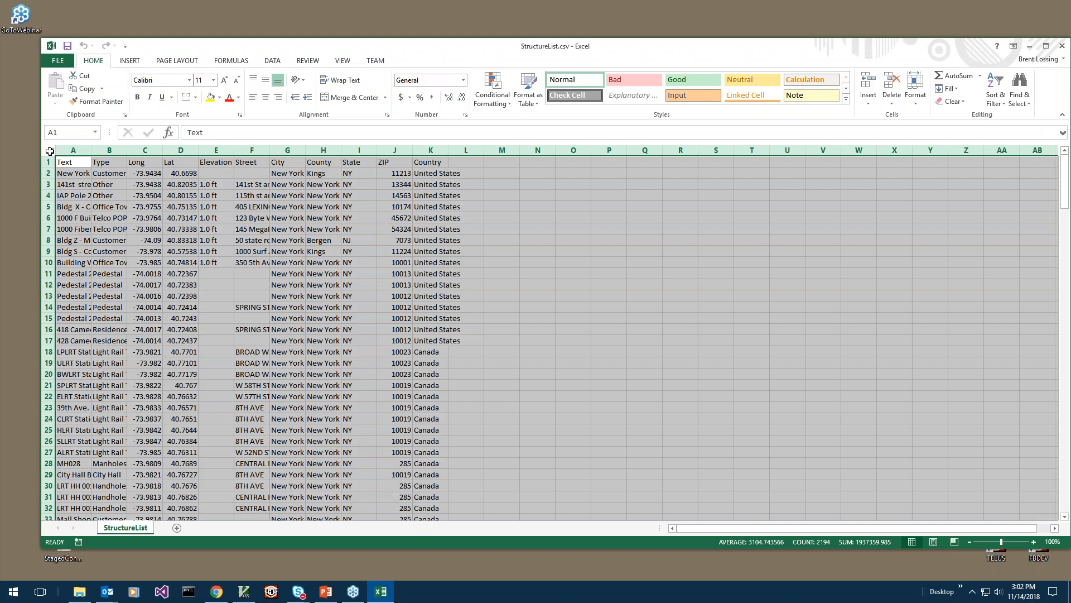
Step: Auto-fit the width of all columns in the StructureList worksheet
key(alt)
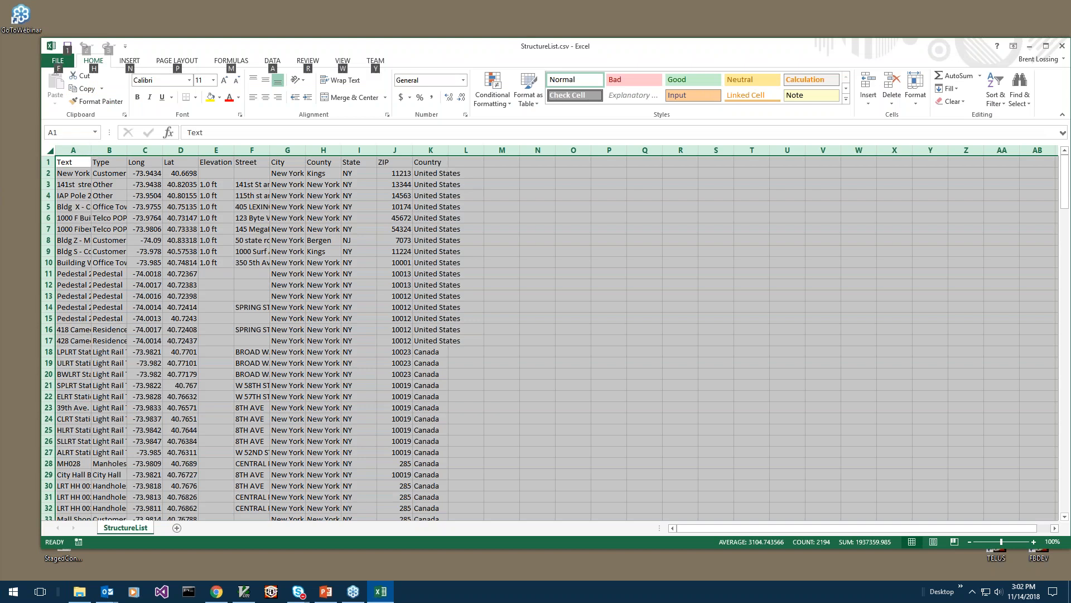
click(91, 150)
double_click(91, 150)
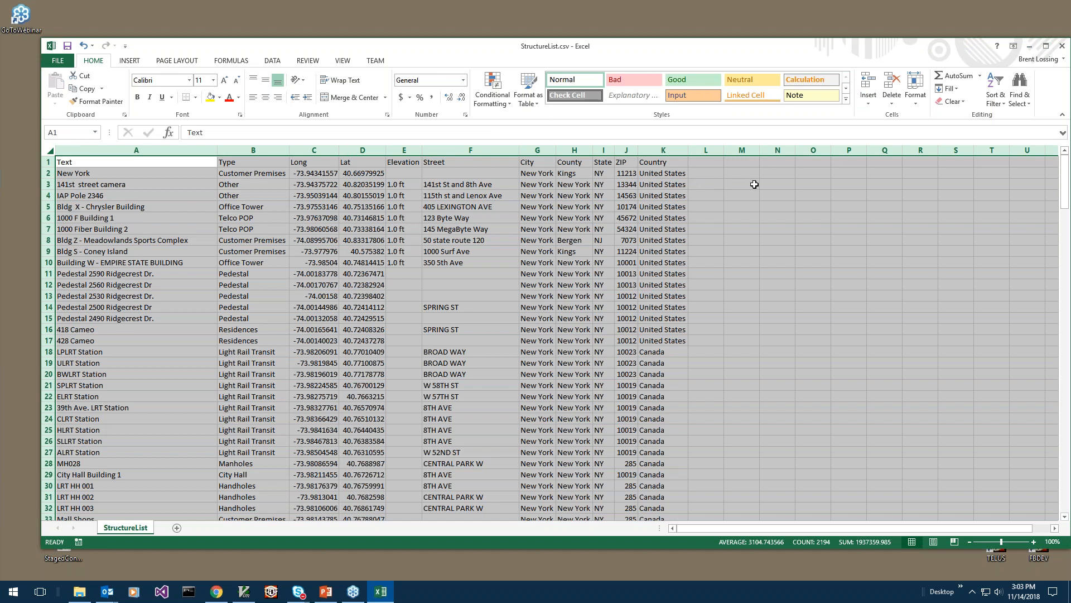
Step: Switch to FiberBase and add a desktop shortcut for the Mass Create Wizard task, named Mass Create
click(1029, 48)
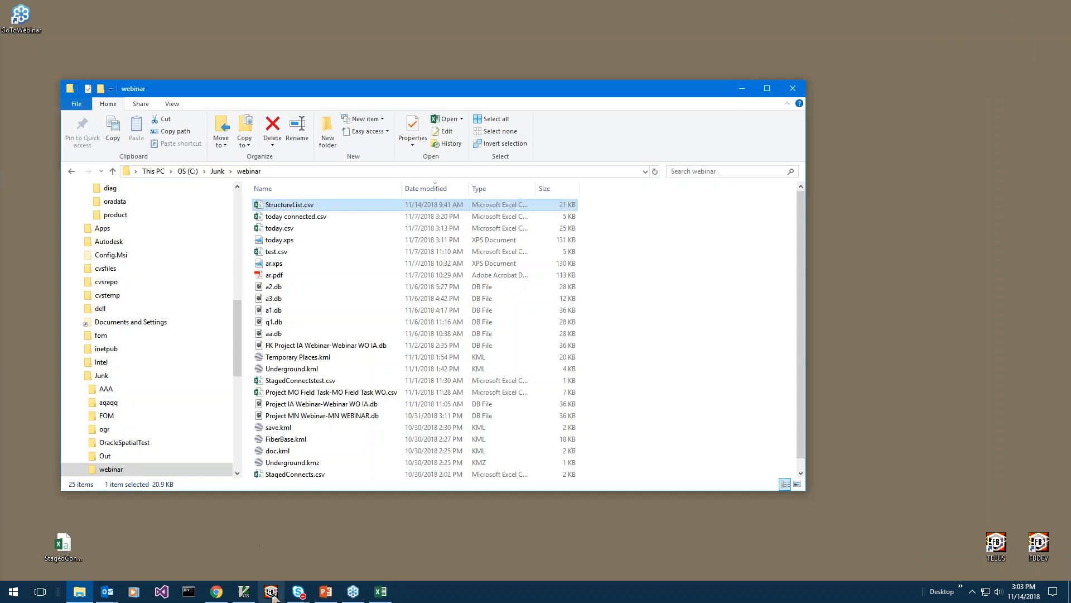
click(273, 595)
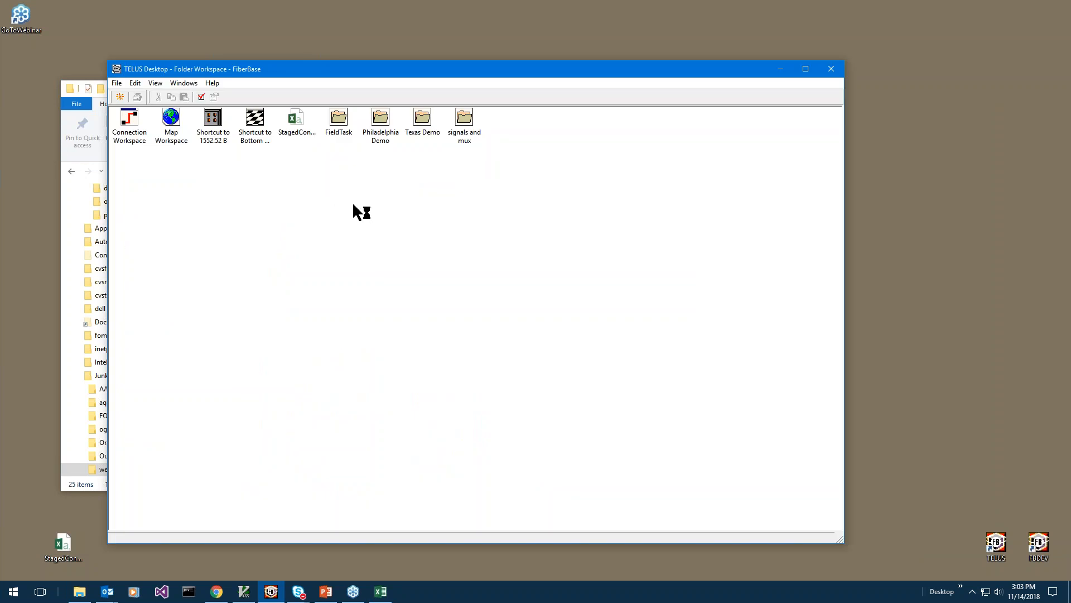
right_click(316, 199)
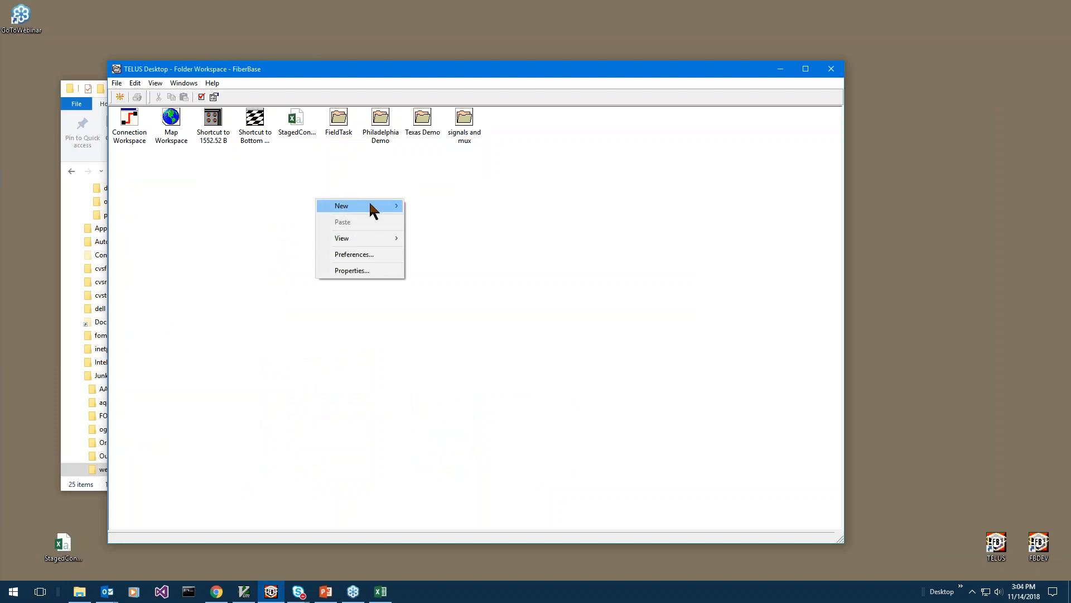
mouse_move(396, 211)
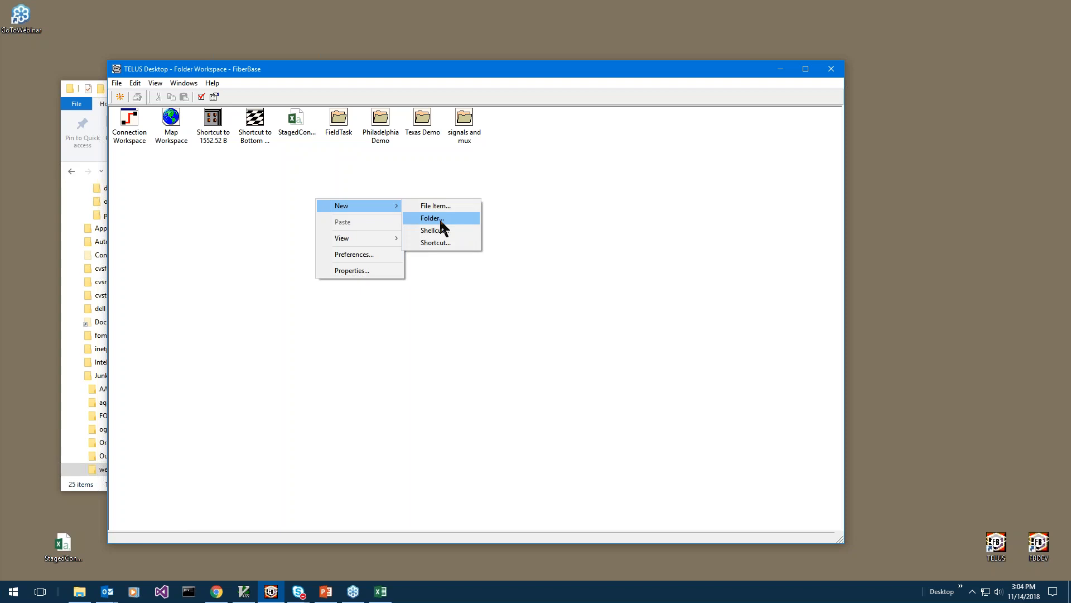
click(433, 242)
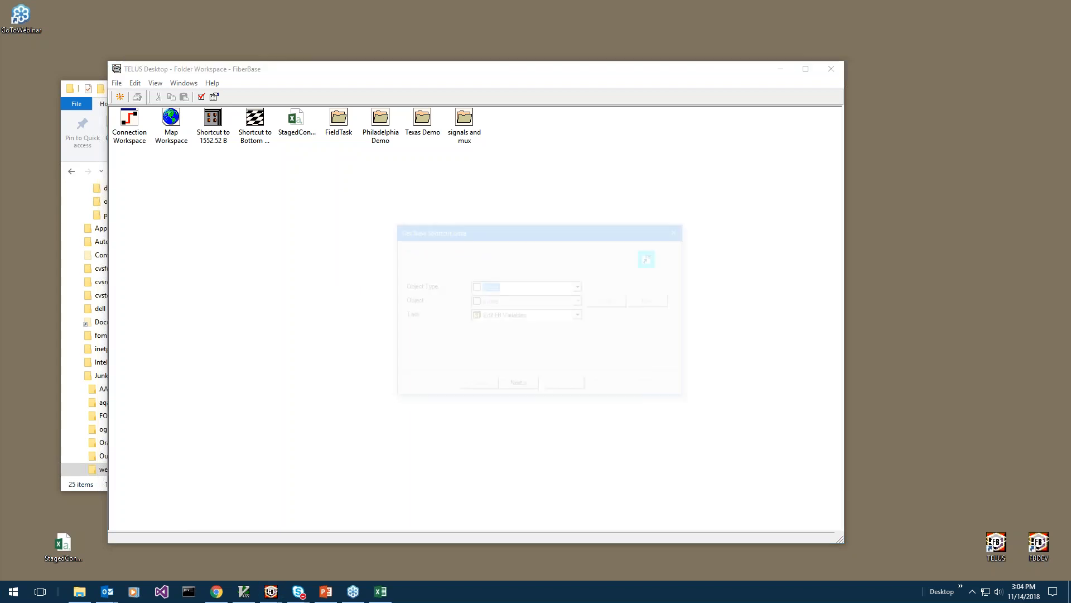
click(499, 315)
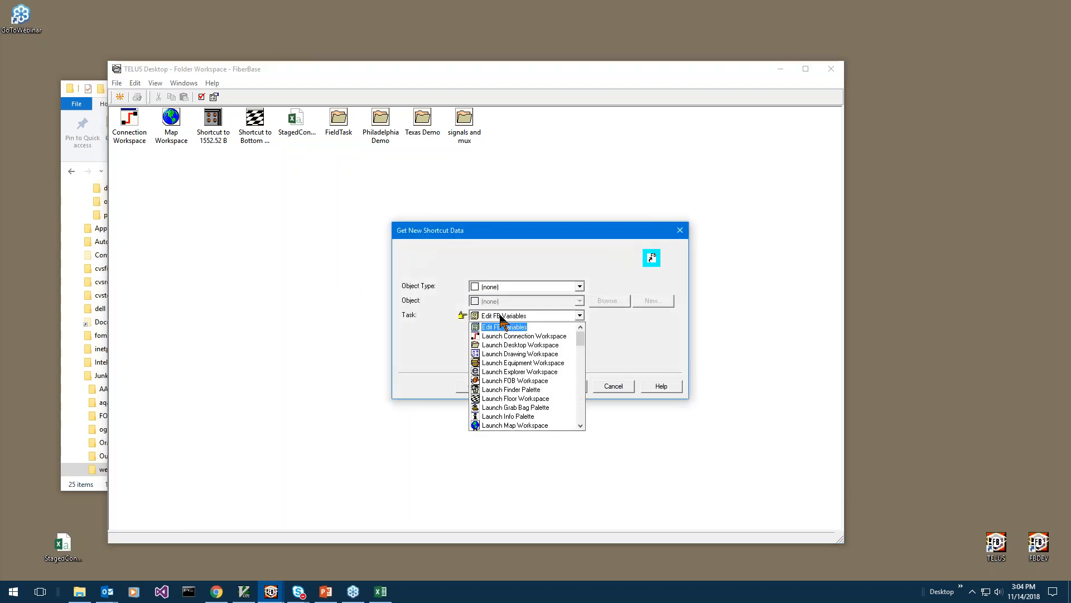
scroll(513, 326, down, 10)
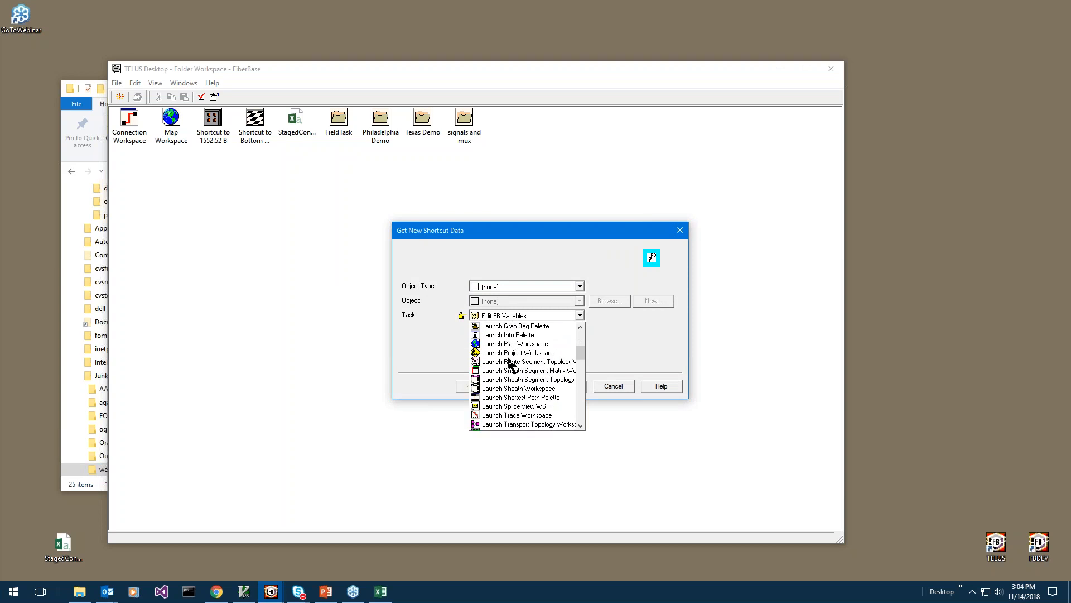
scroll(509, 363, down, 1)
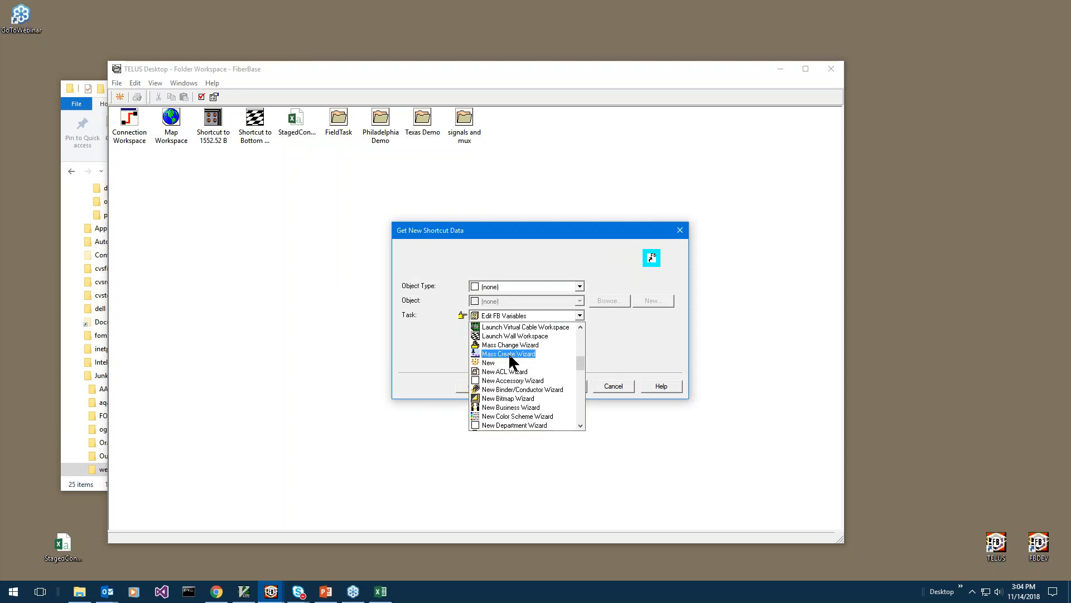
click(507, 352)
click(530, 386)
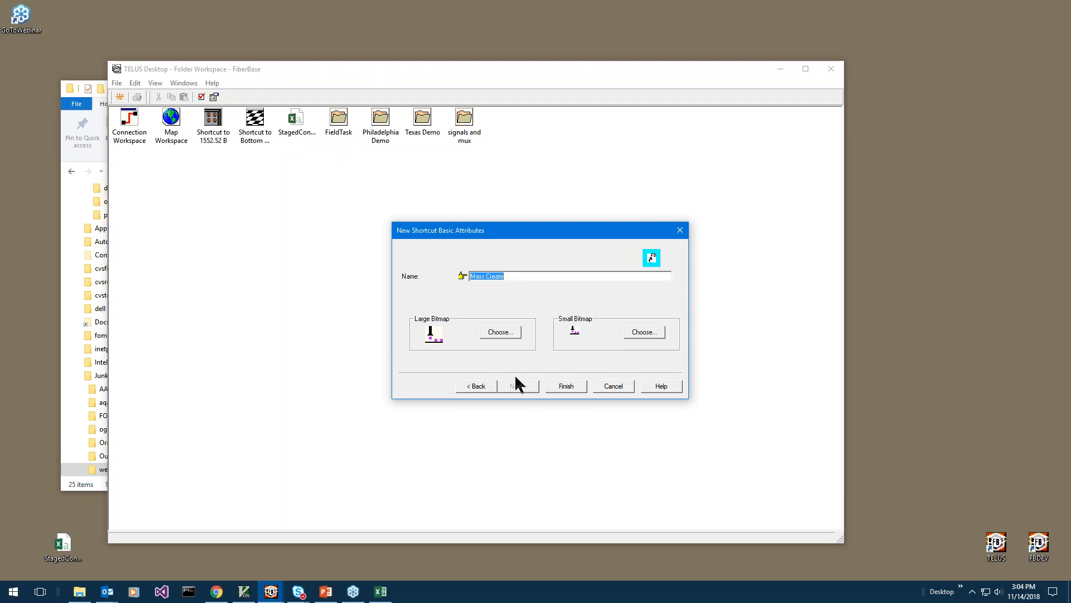
click(565, 386)
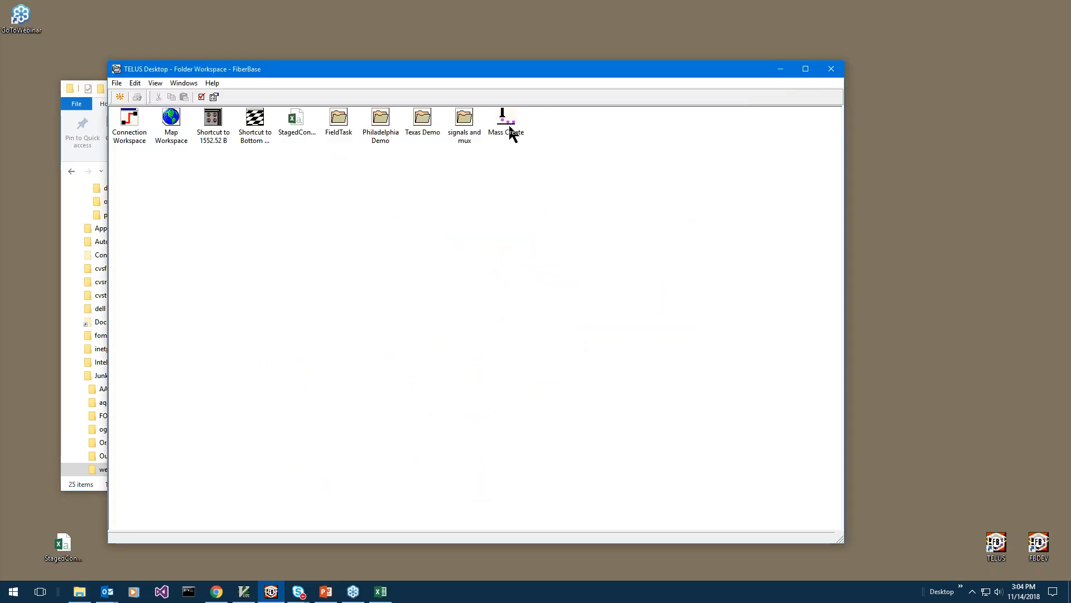
Step: Launch Mass Create for the Structure object type with the quantity reduced to 0
click(508, 128)
double_click(508, 128)
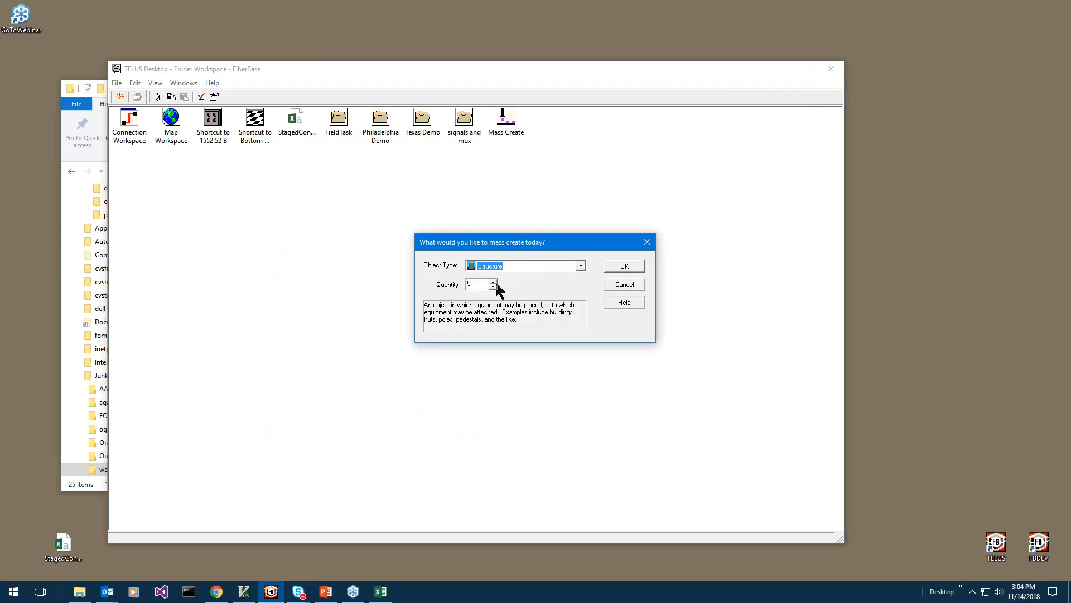
click(494, 282)
click(493, 282)
click(493, 282)
click(493, 282)
click(493, 282)
click(633, 267)
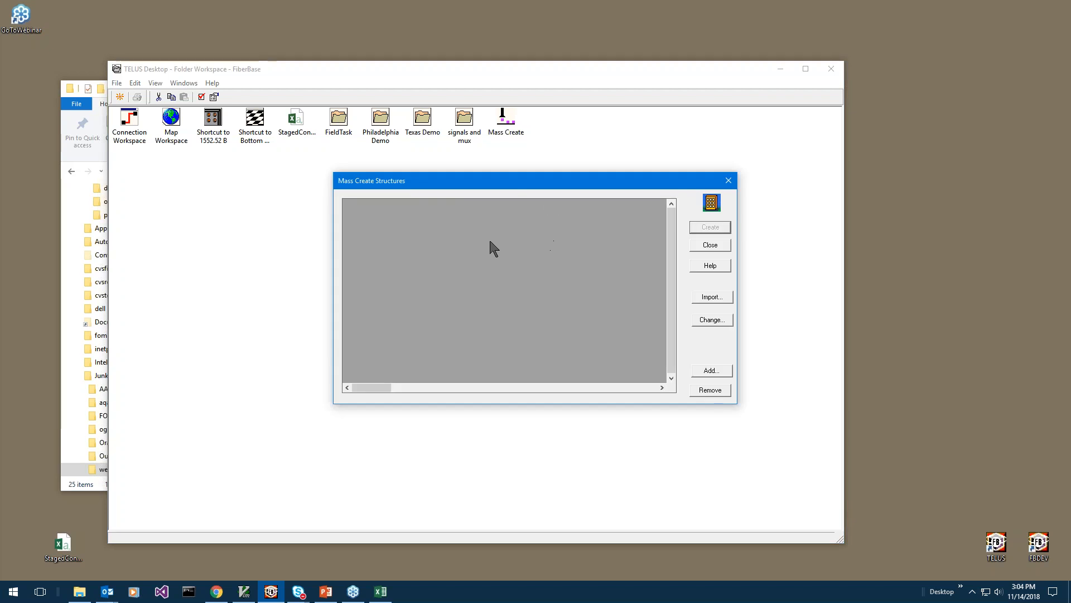
Step: Choose StructureList.csv from the webinar folder as the import source, review the data preview and continue to column matching
click(709, 298)
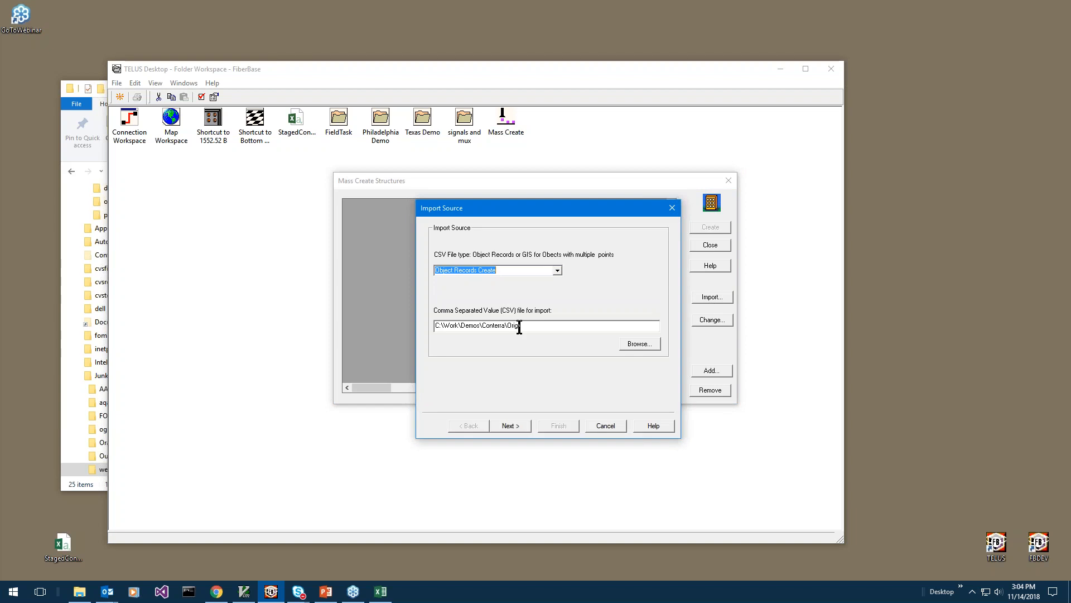
click(626, 341)
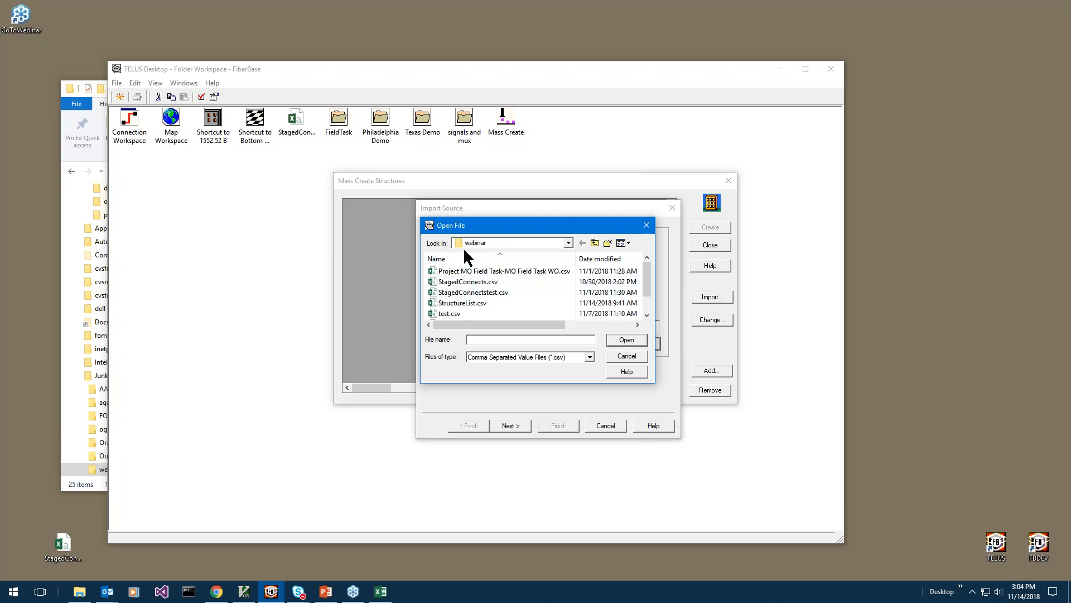
click(460, 303)
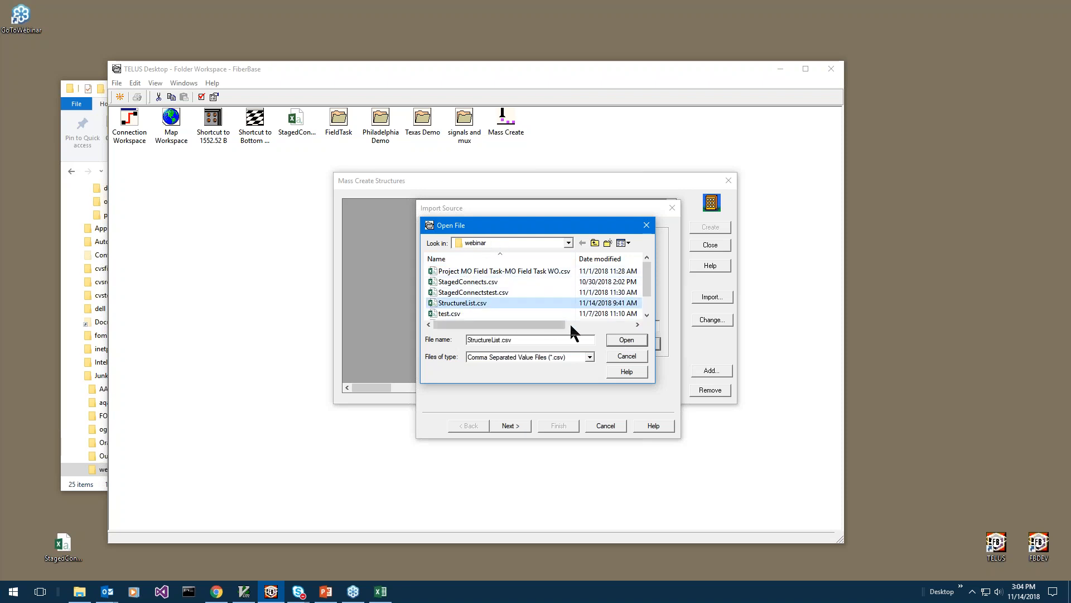
click(615, 339)
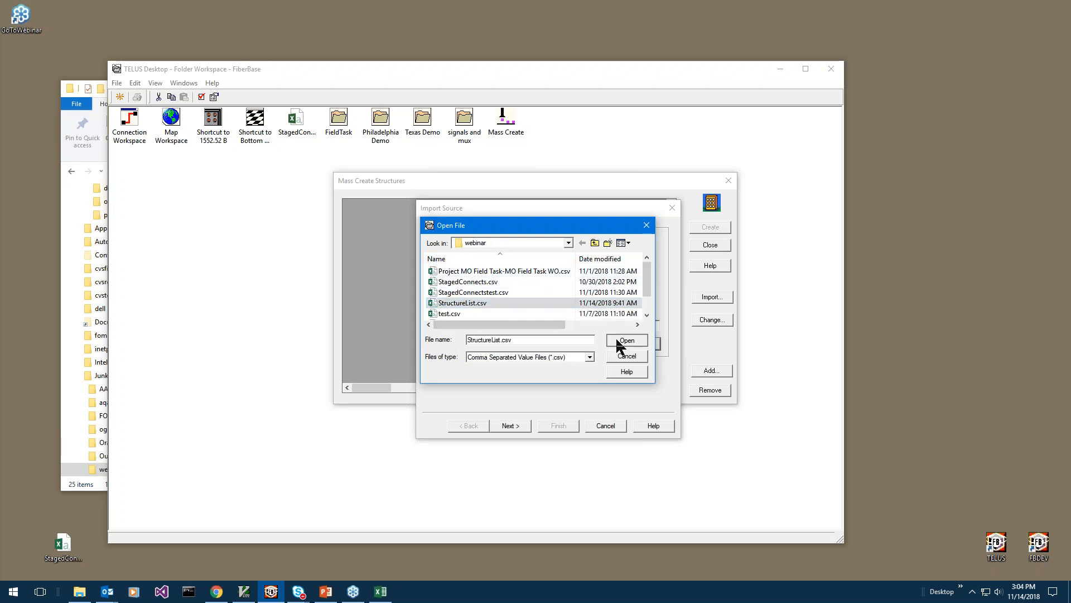
click(512, 423)
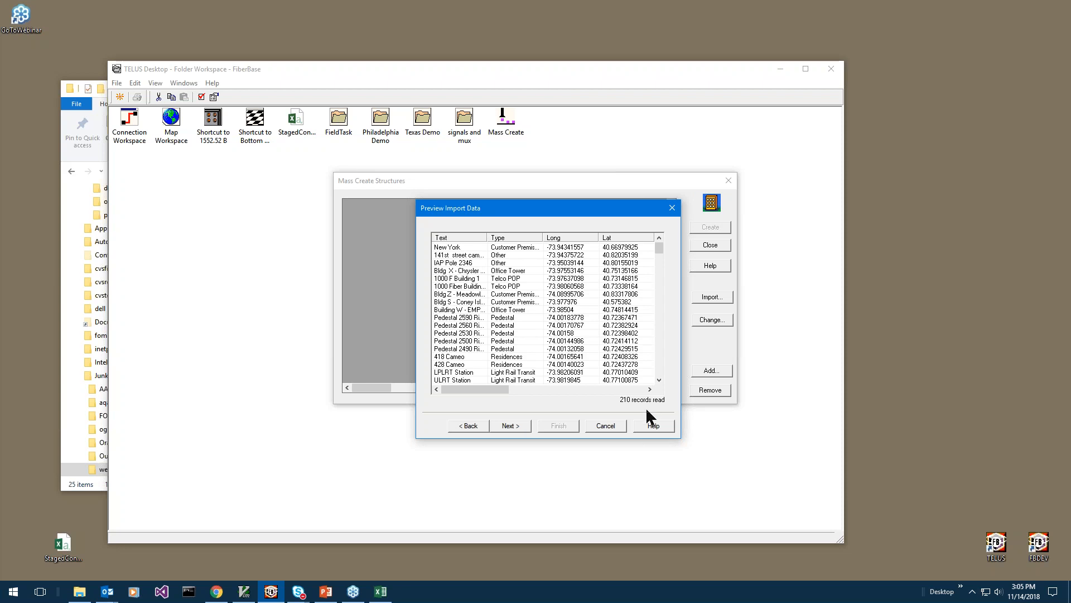
click(510, 389)
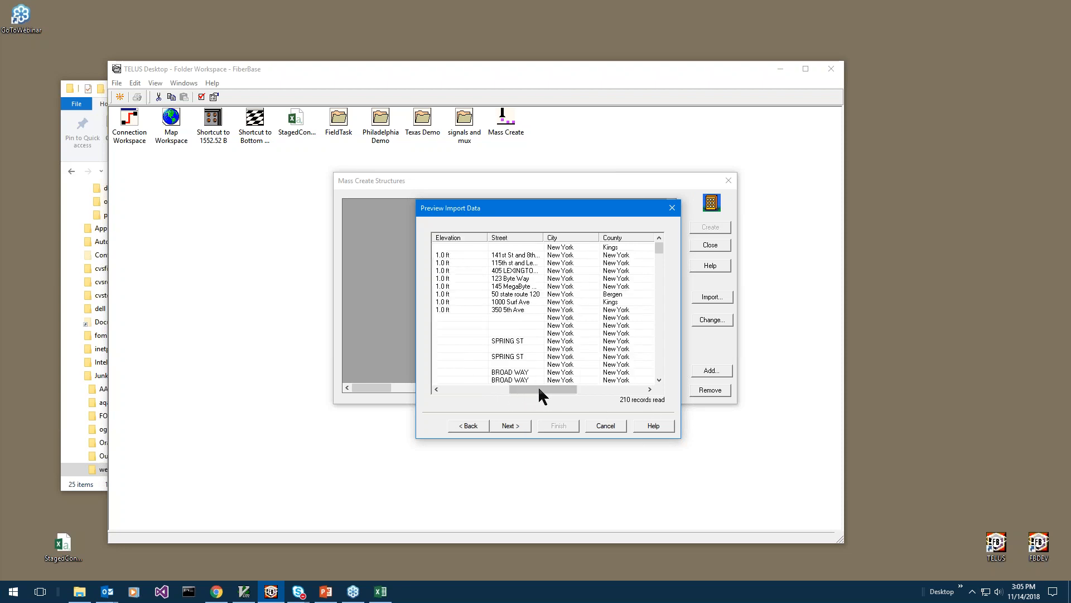
click(510, 426)
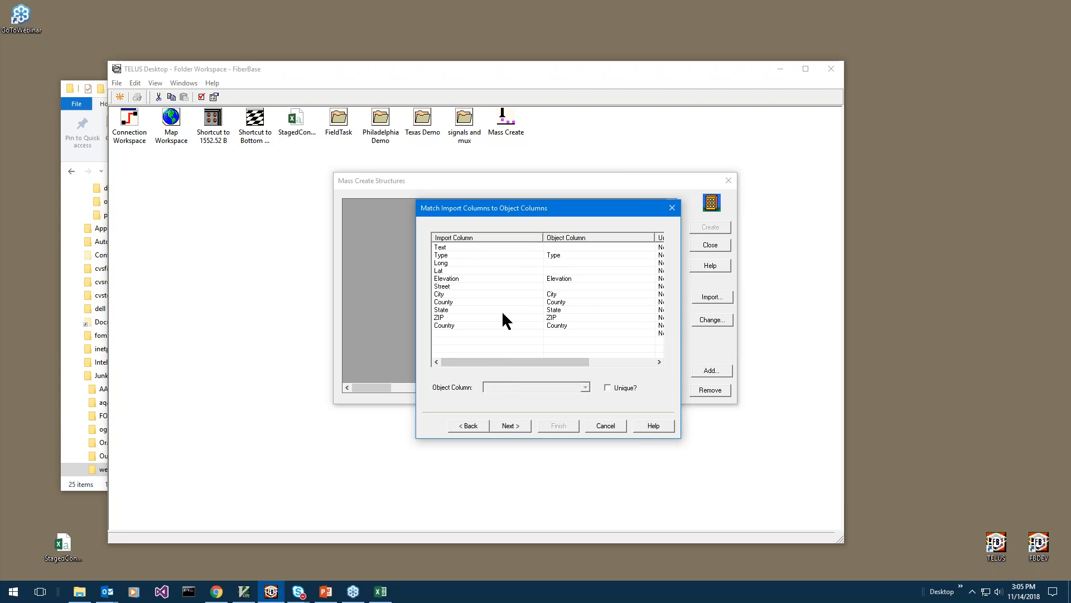
Step: Match the Text import column to the Name object column
click(453, 246)
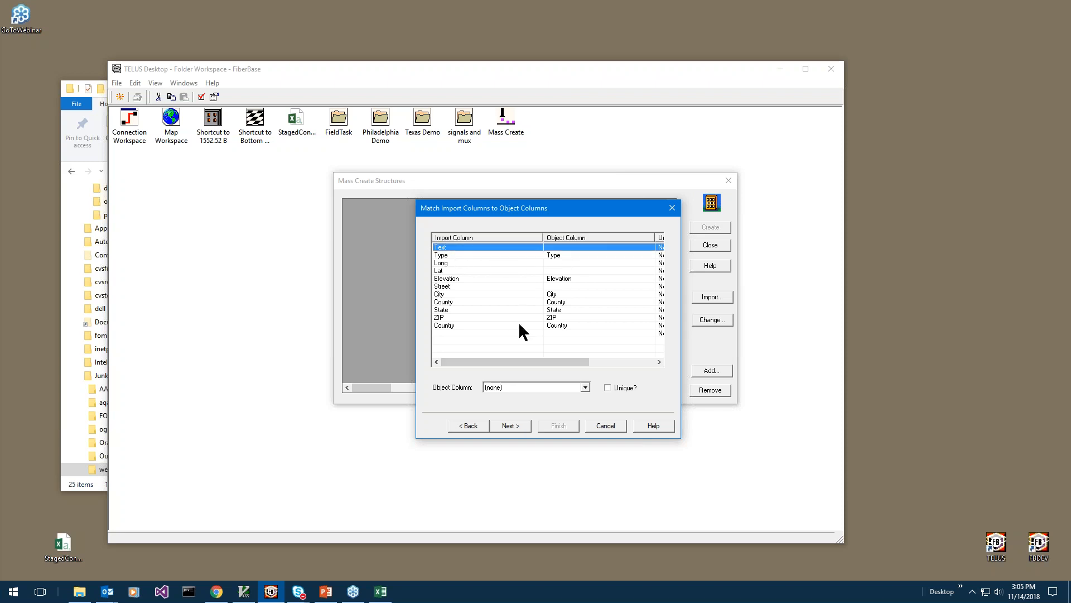
click(521, 388)
scroll(516, 445, down, 2)
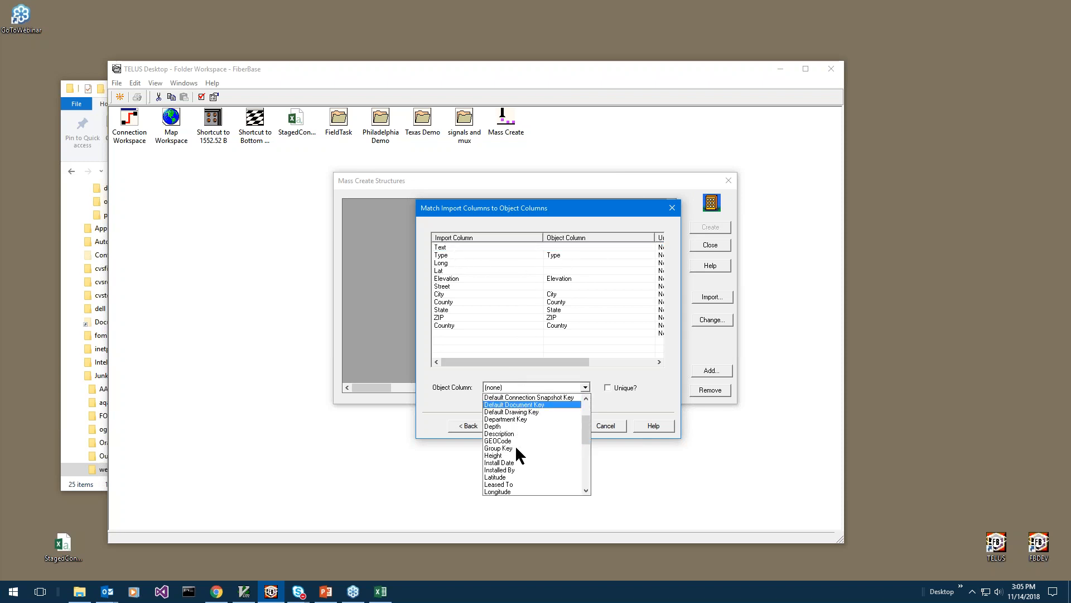
scroll(516, 447, down, 2)
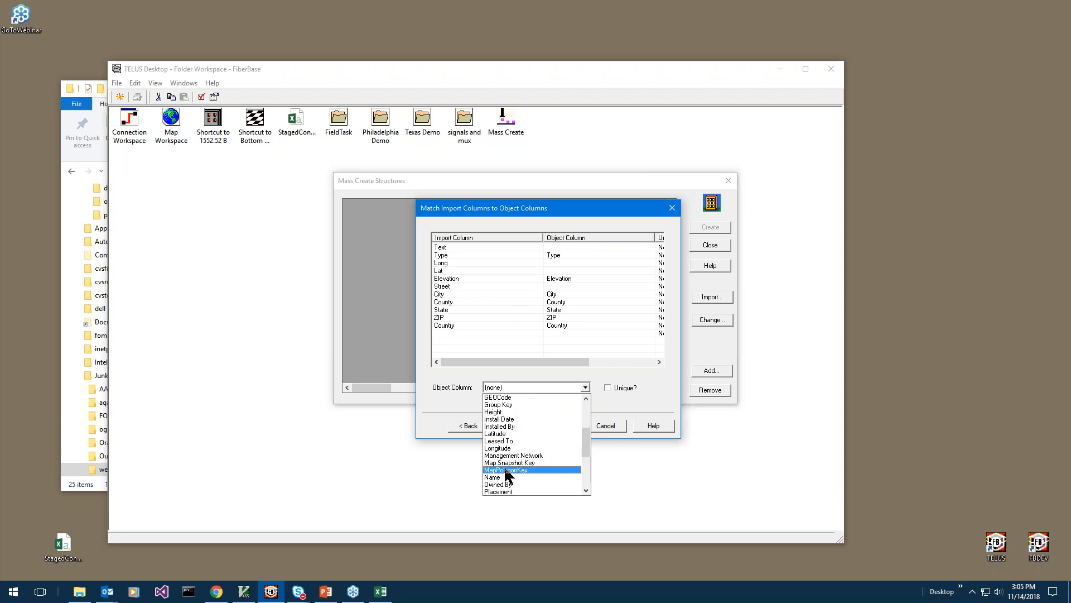
click(503, 478)
key(Tab)
Step: Match the Long import column to Longitude and the Lat import column to Latitude
click(443, 260)
click(520, 386)
scroll(527, 443, down, 1)
scroll(527, 444, down, 4)
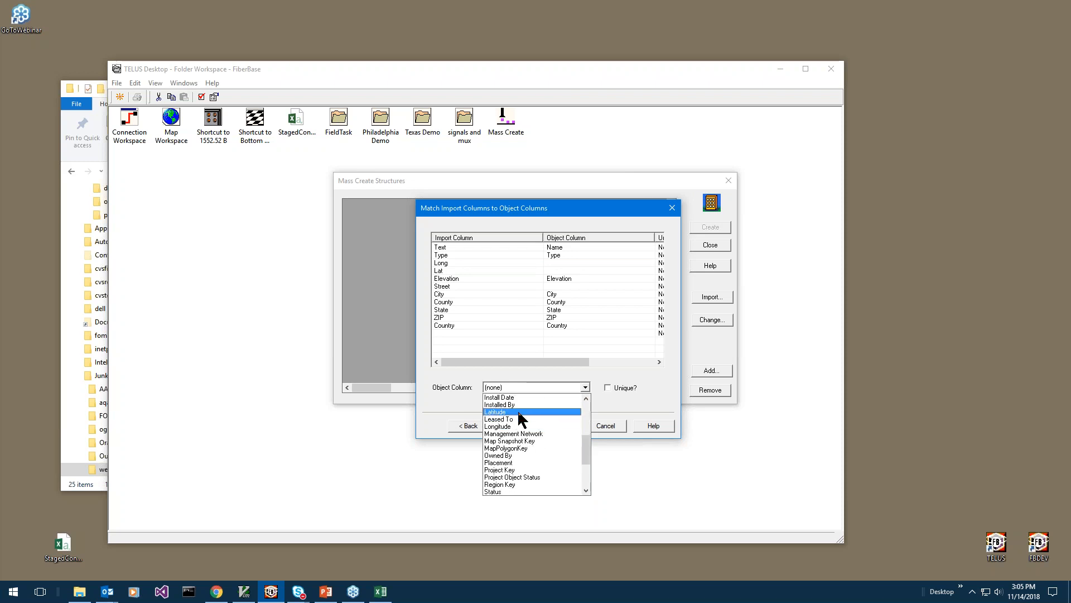
click(510, 426)
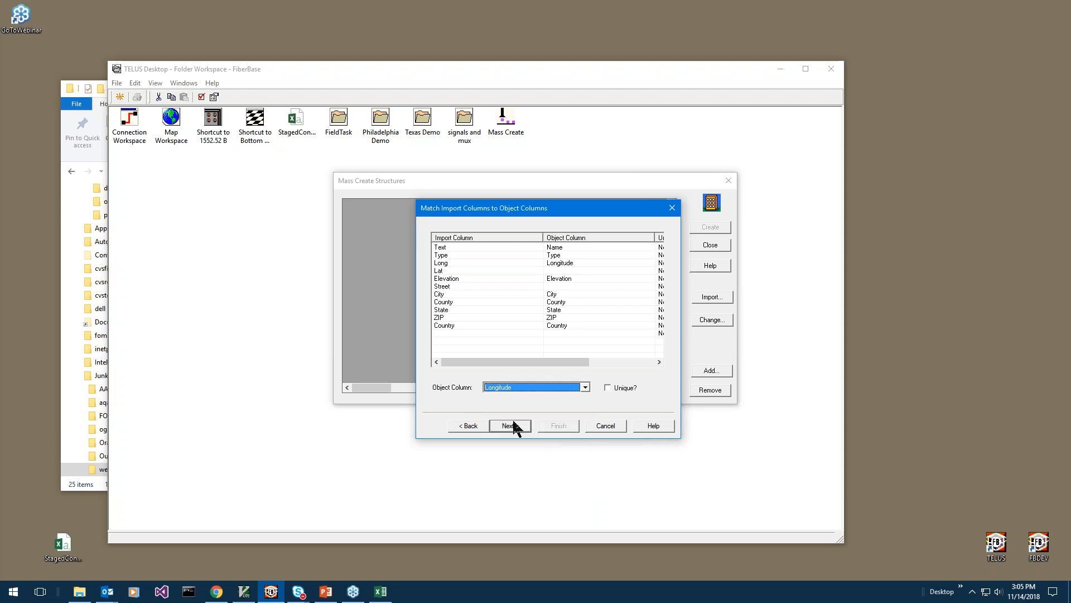
click(561, 271)
click(521, 385)
scroll(519, 424, down, 4)
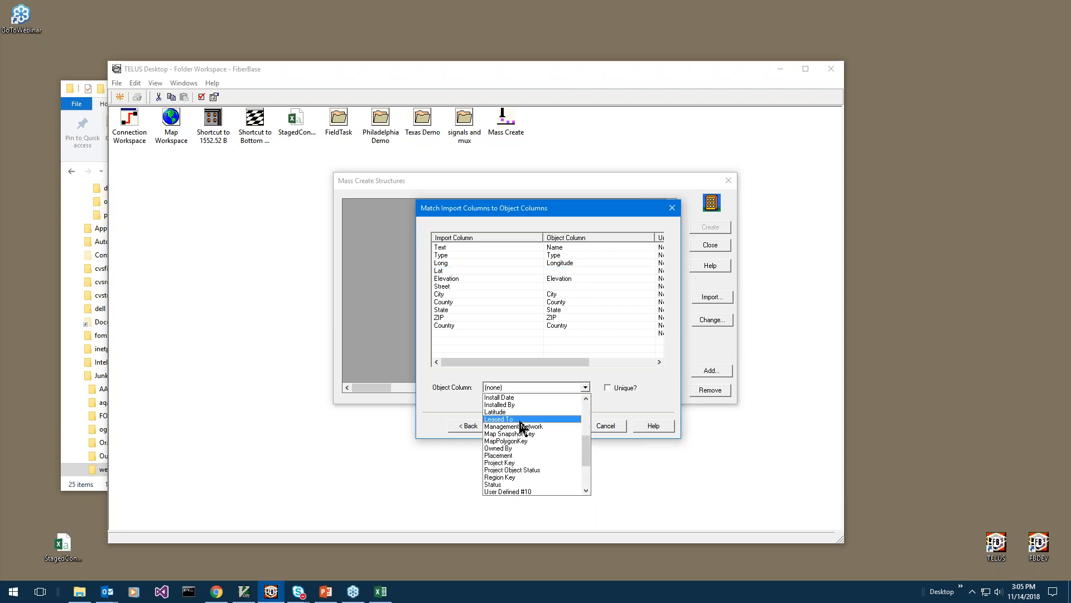
click(521, 411)
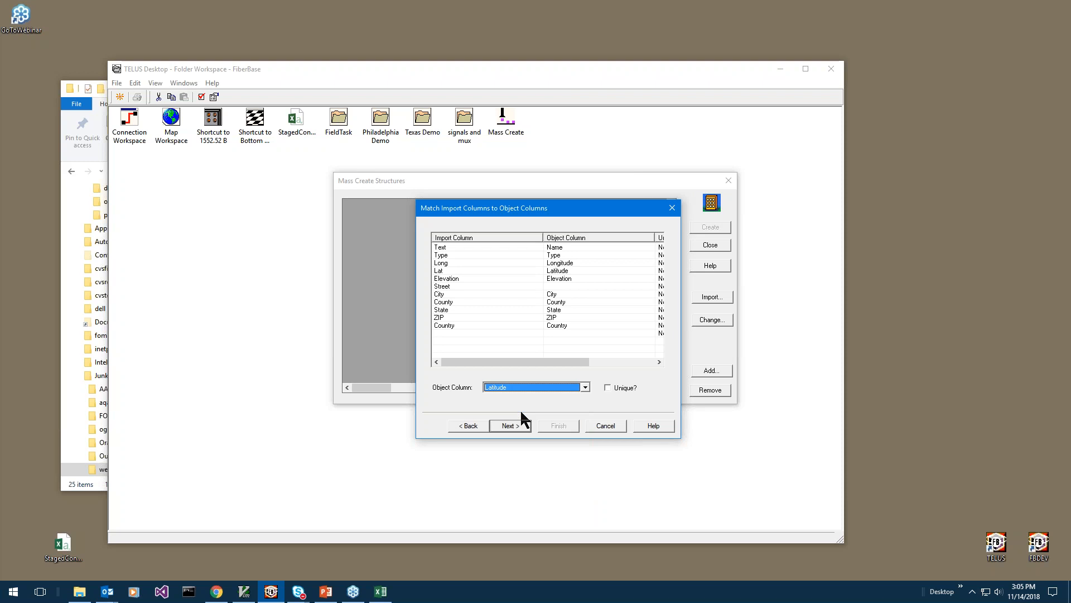
Step: Match the Street import column to Address 1 and complete the import of all rows
click(455, 286)
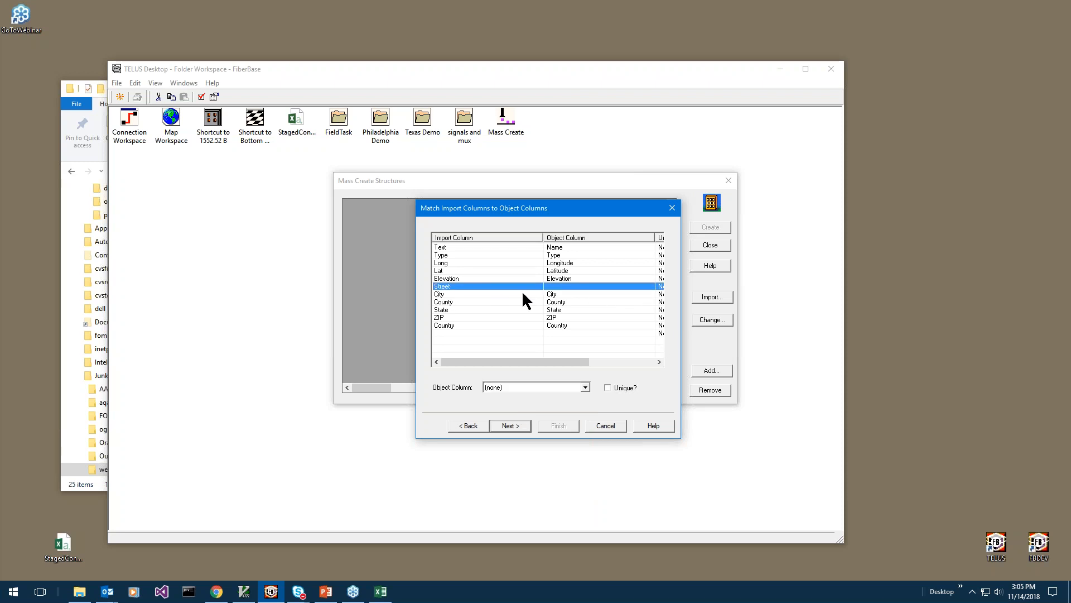
click(541, 388)
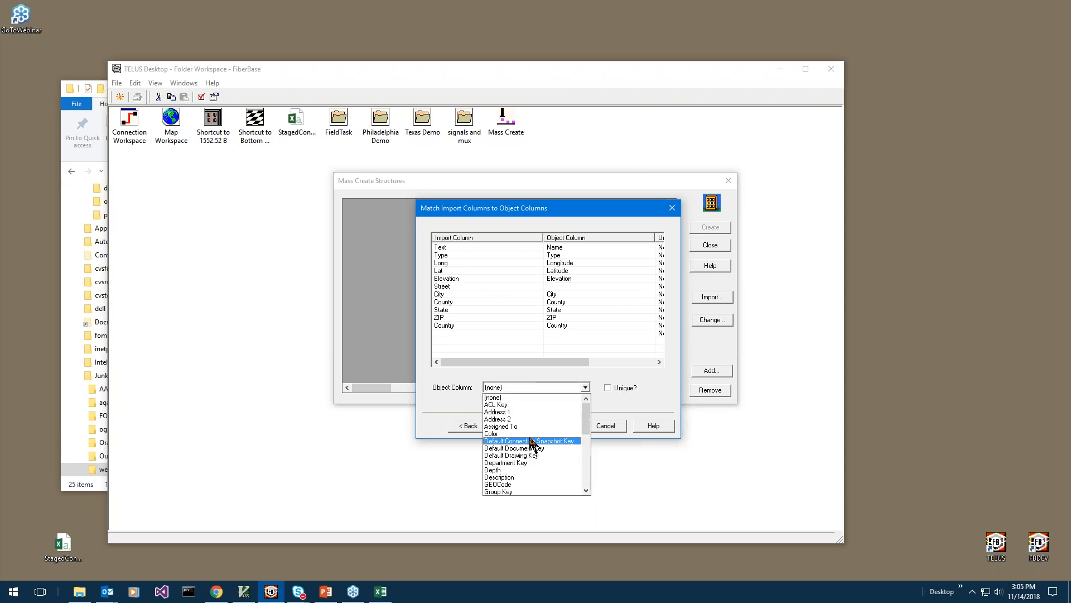
click(525, 411)
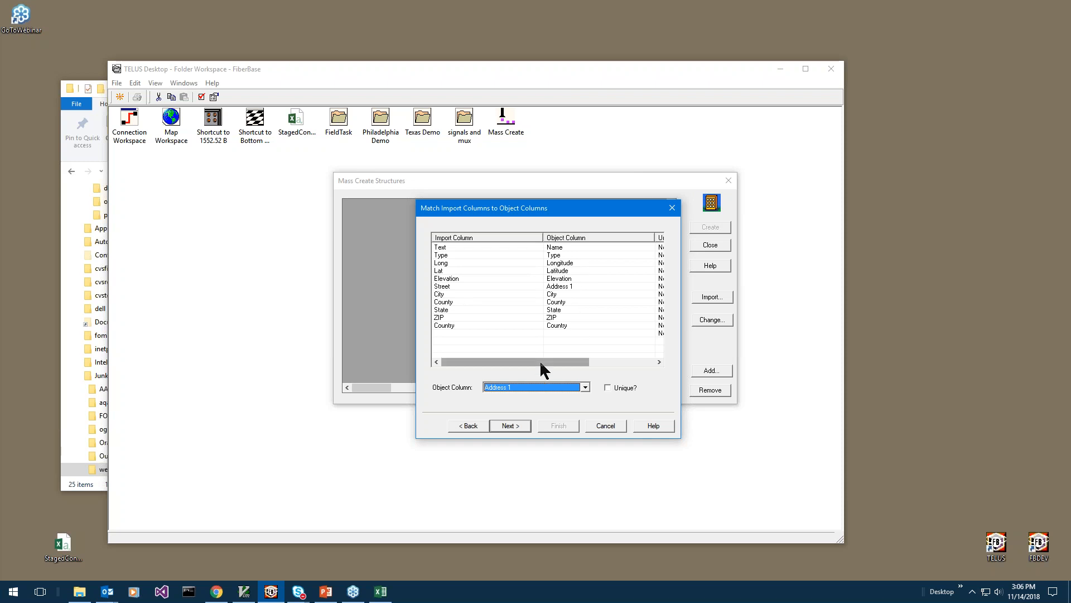
click(511, 425)
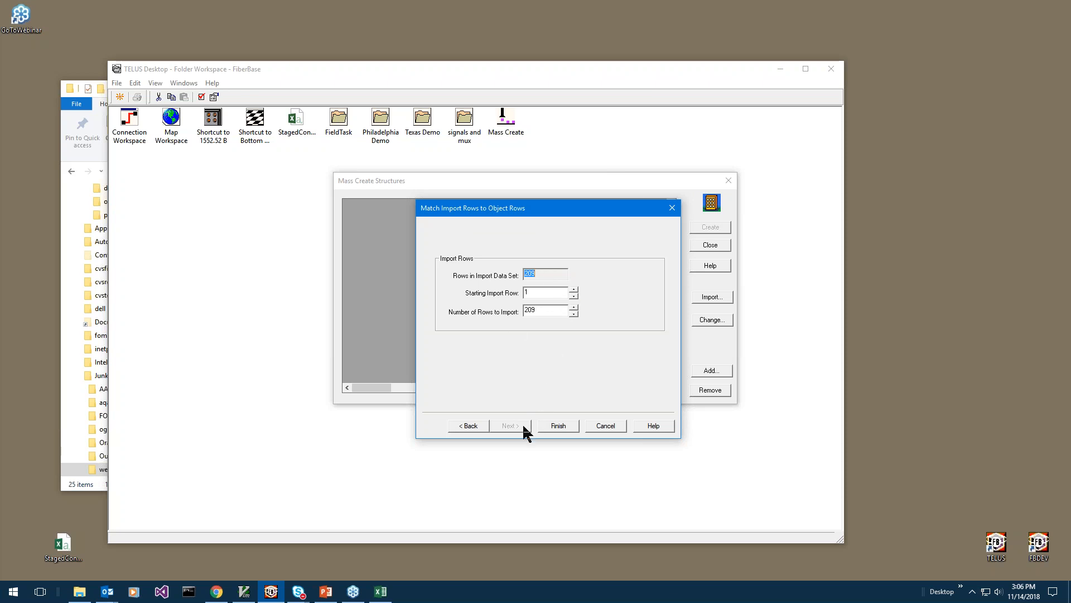
click(566, 427)
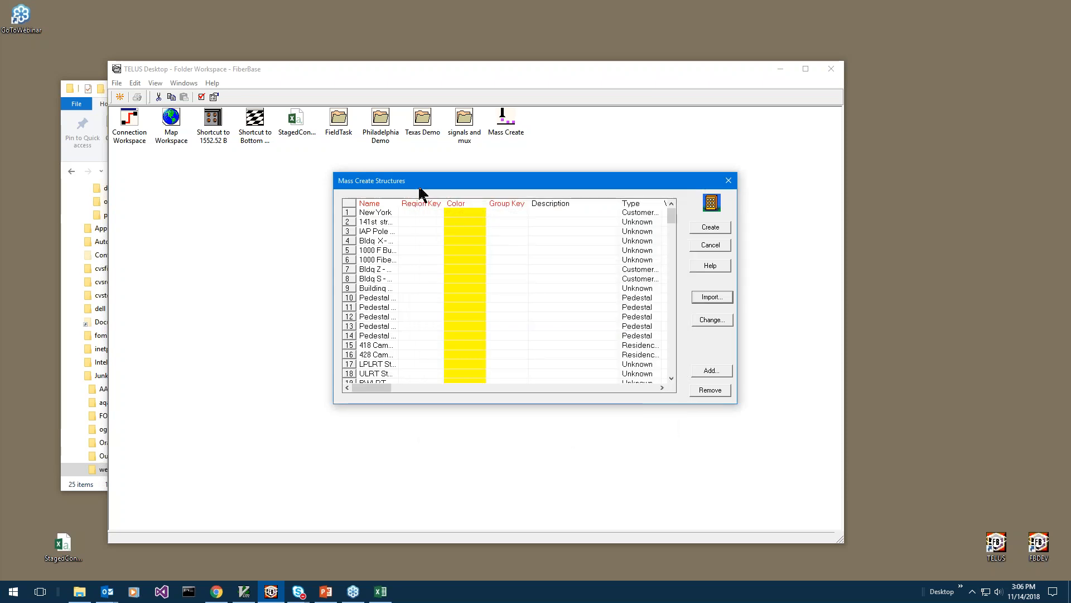
Step: Examine the imported structures' longitude, latitude and elevation values in the Mass Create Structures grid
drag(421, 185, 349, 148)
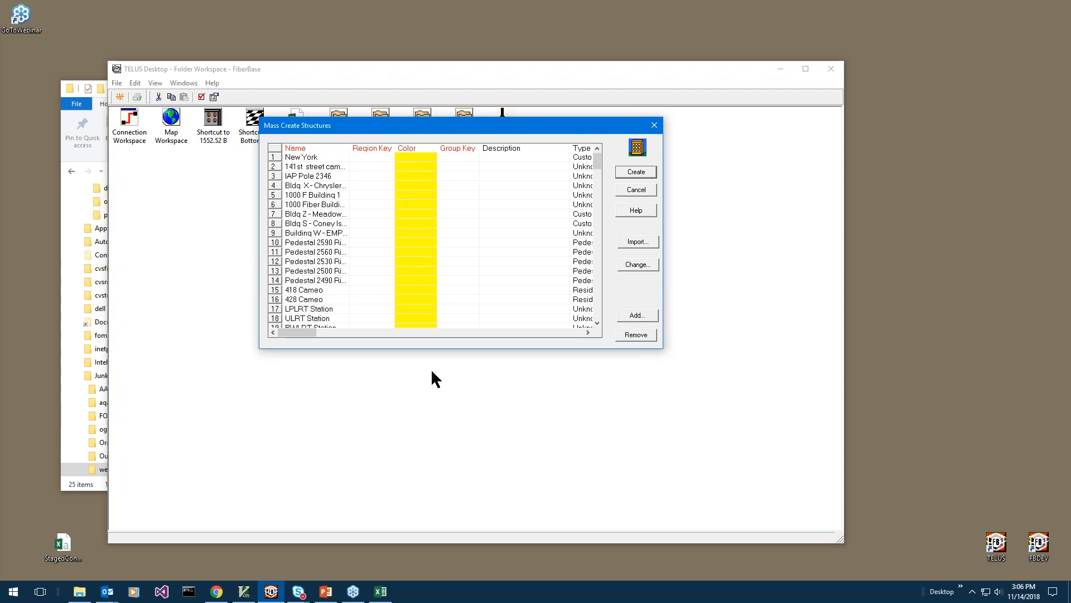
drag(306, 333, 341, 334)
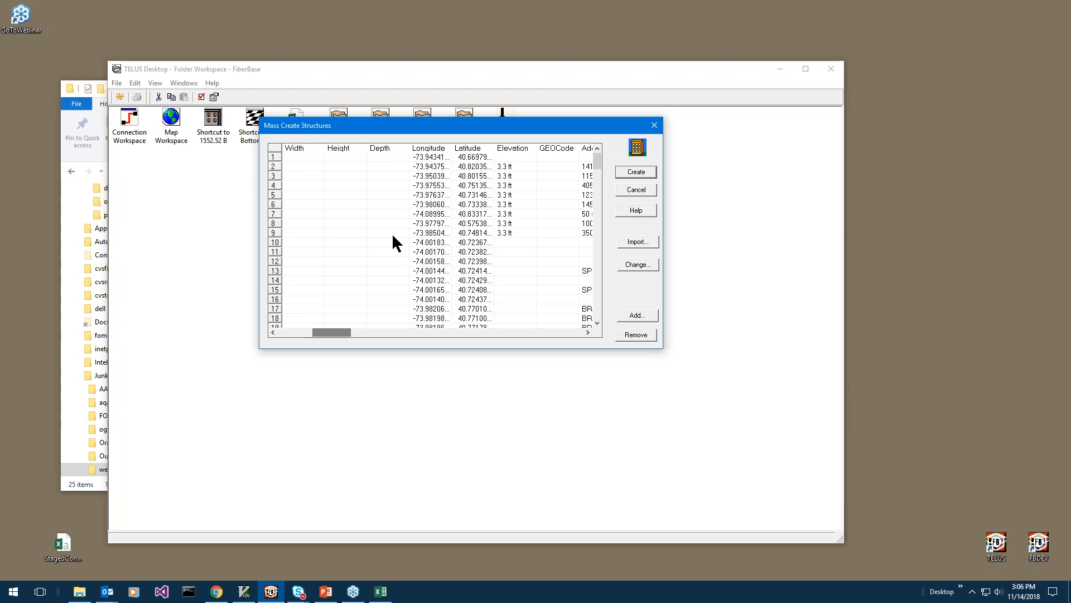
Step: Create a new region named TempWebinar and assign it as the Region Key of all imported structures
drag(345, 333, 375, 333)
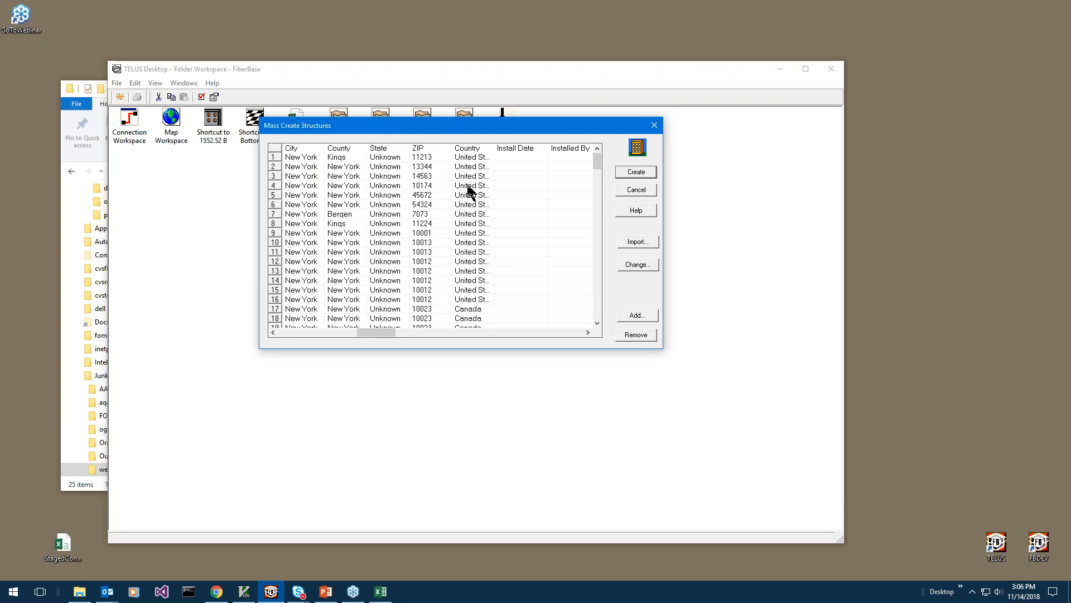
drag(375, 333, 270, 335)
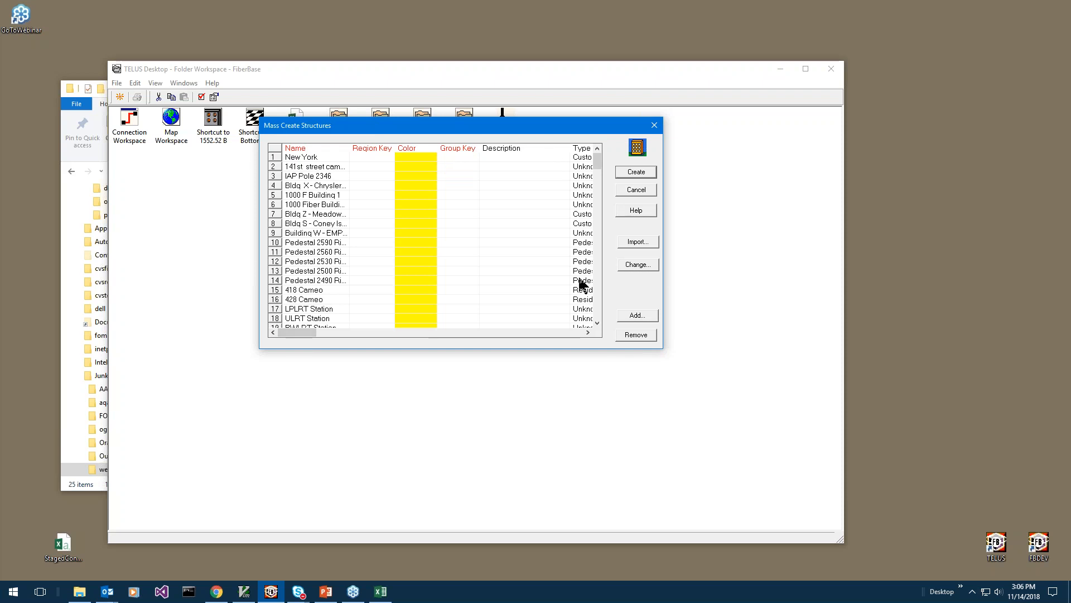
click(374, 148)
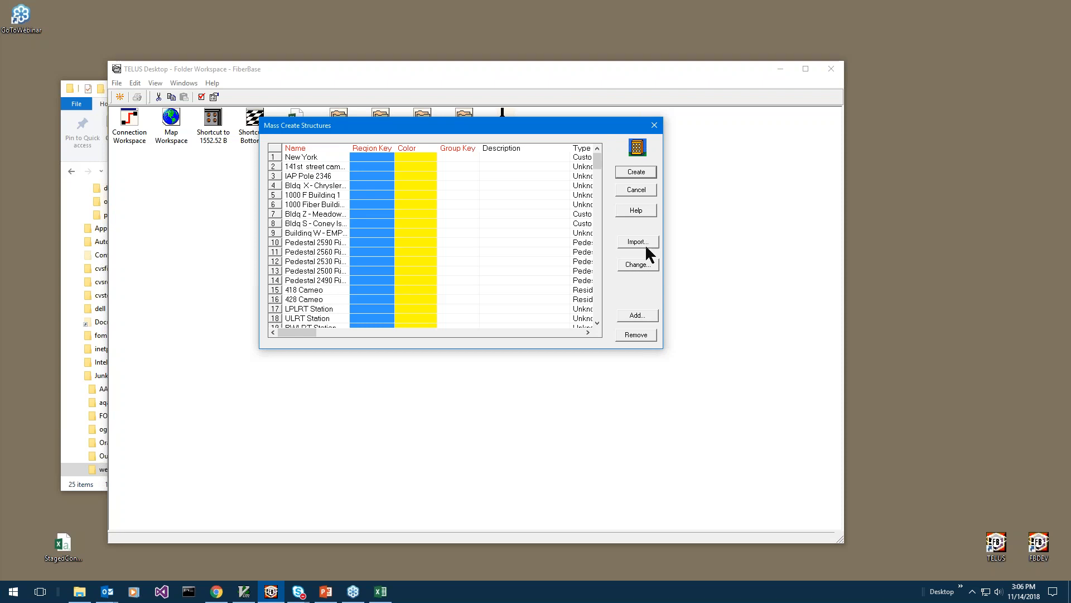
click(637, 263)
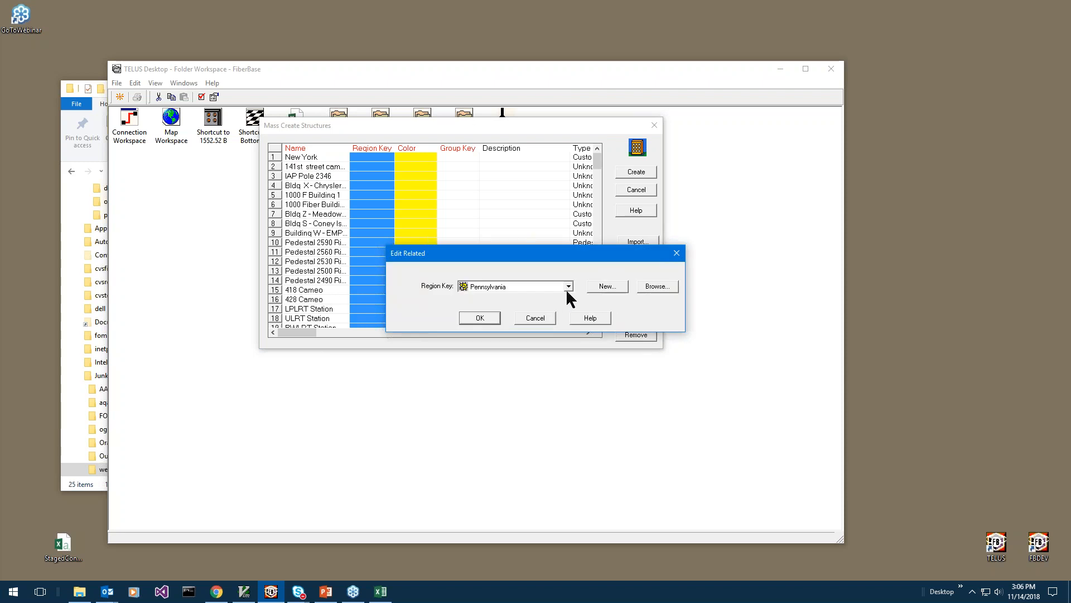
click(607, 287)
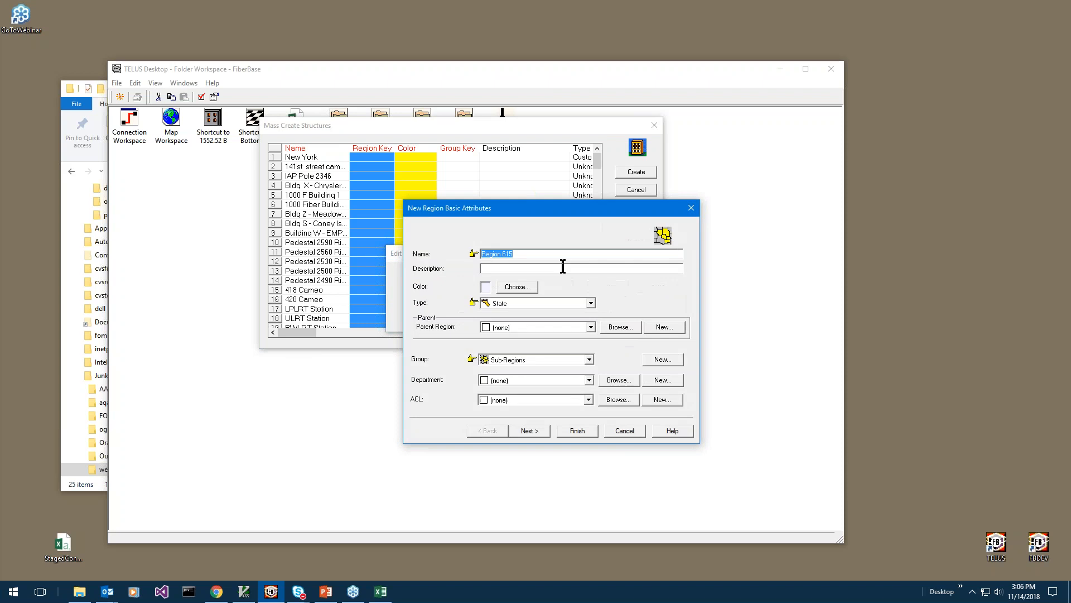
text(Temp)
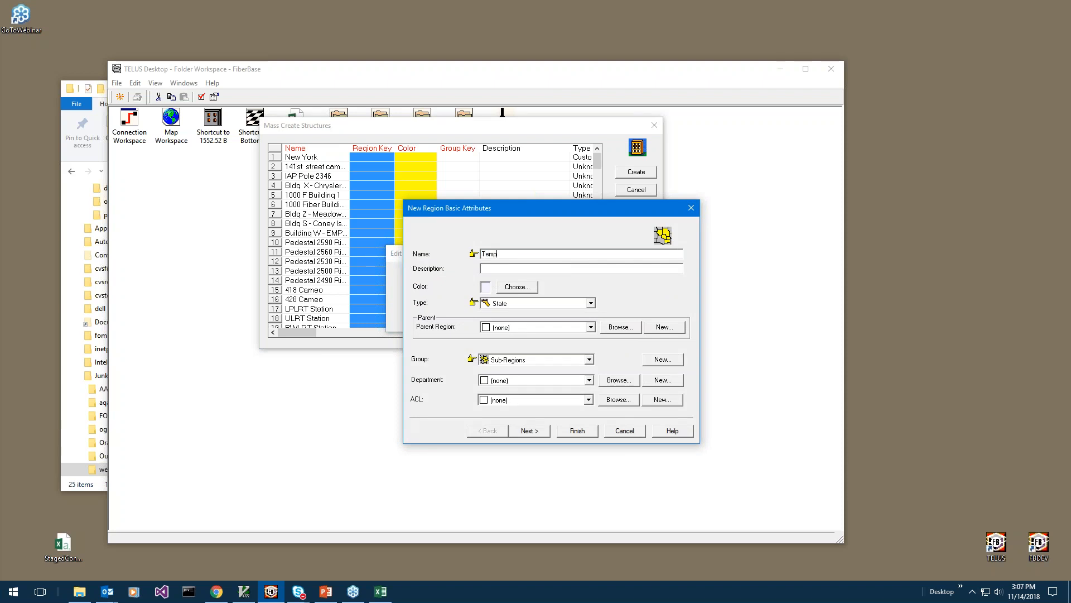
text(Webinar)
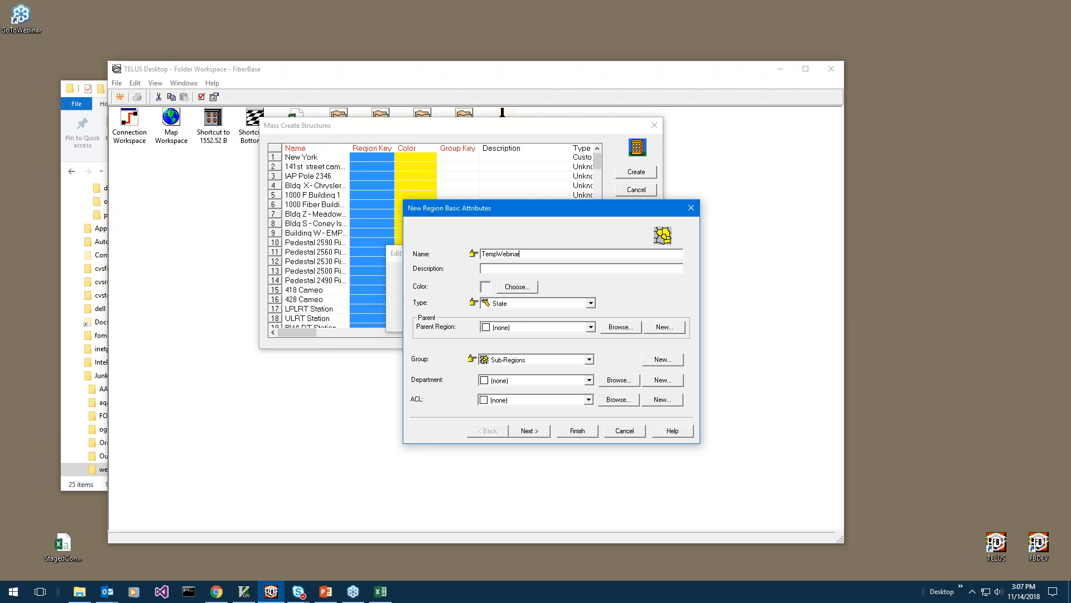
click(577, 430)
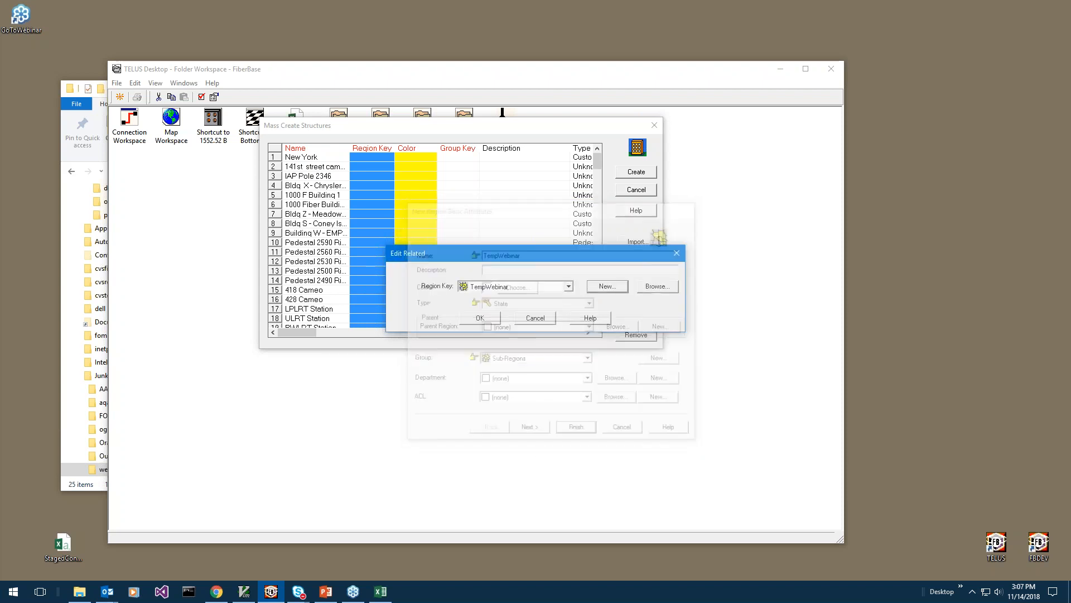
click(480, 318)
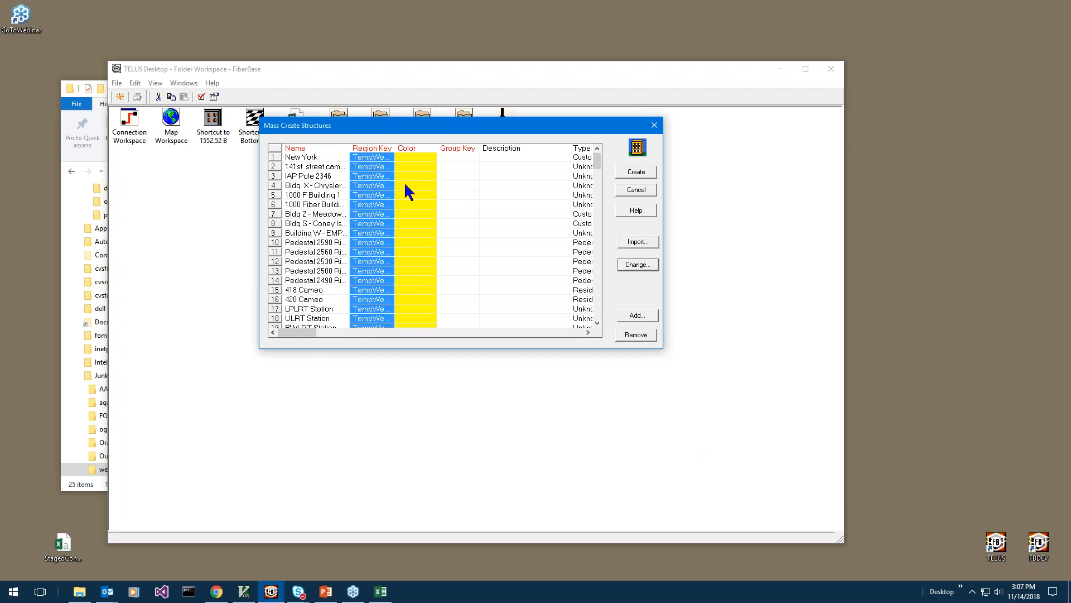
Step: Set the color of all imported structures to light gray
click(406, 147)
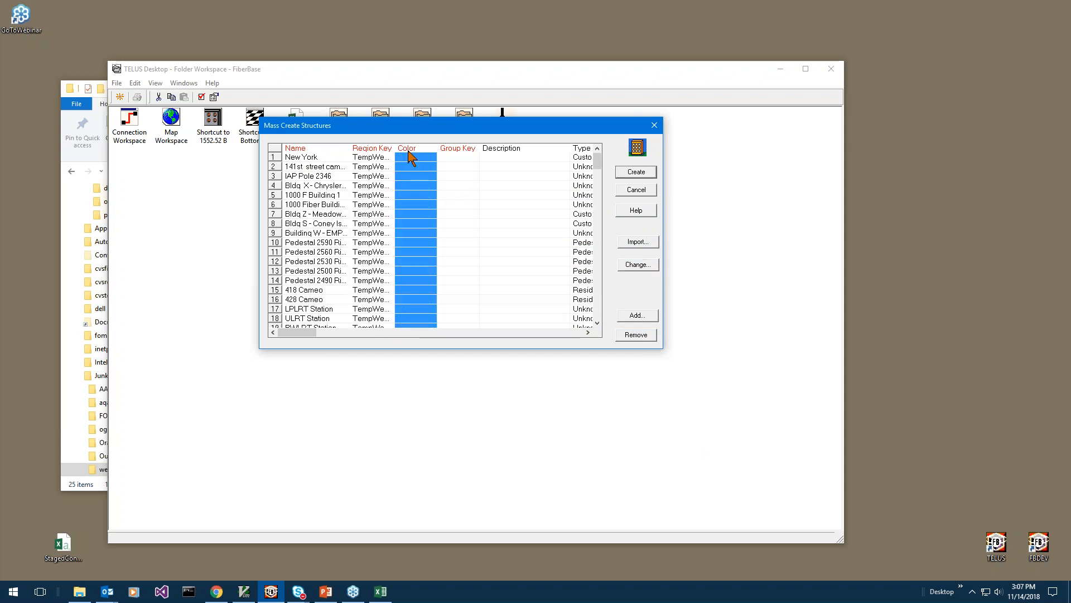
click(638, 266)
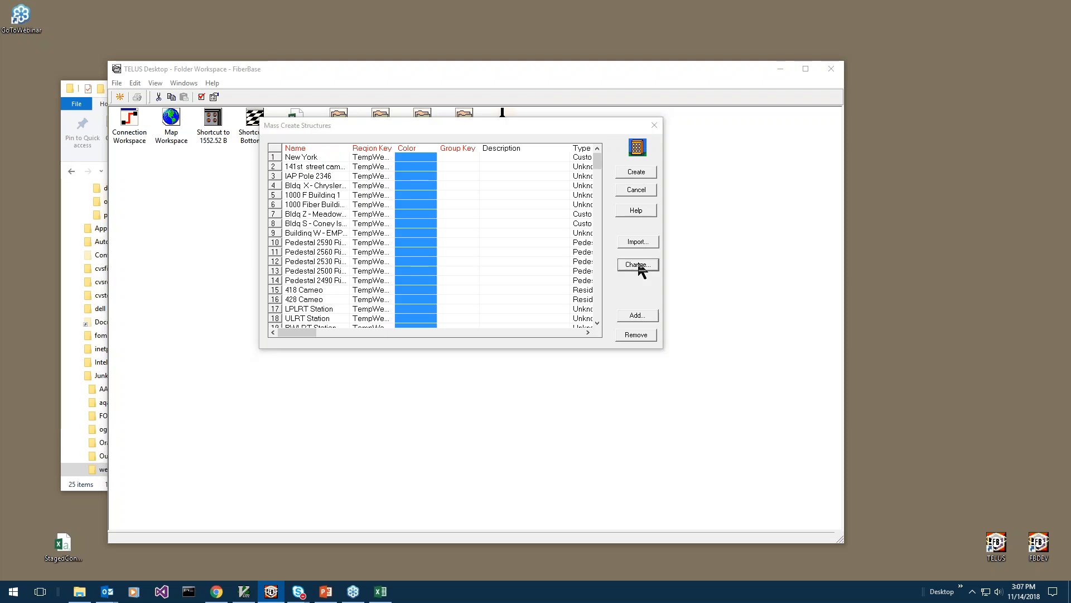
click(347, 232)
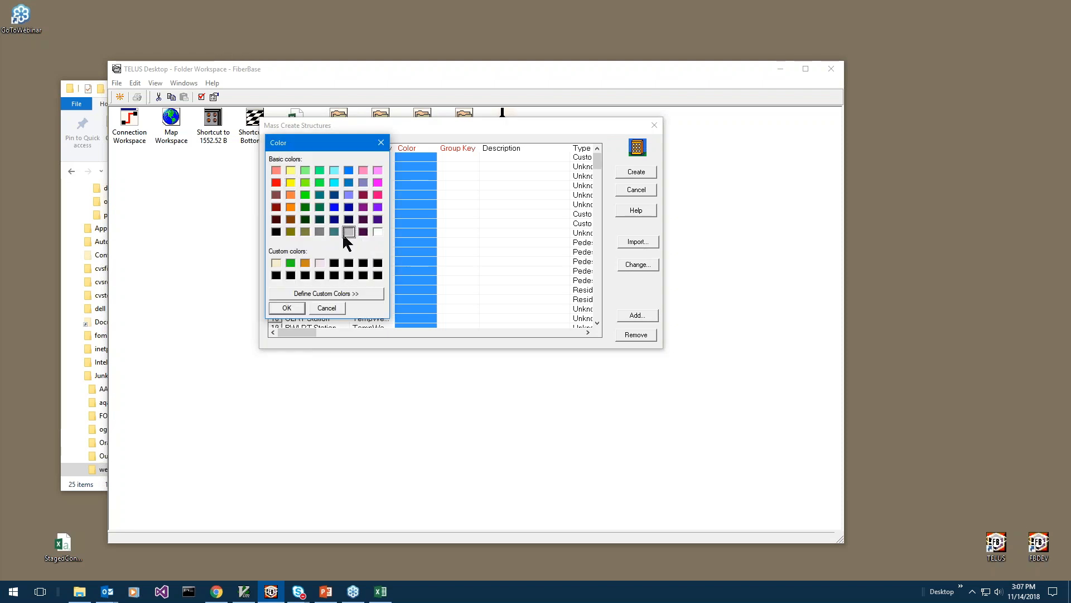
click(303, 307)
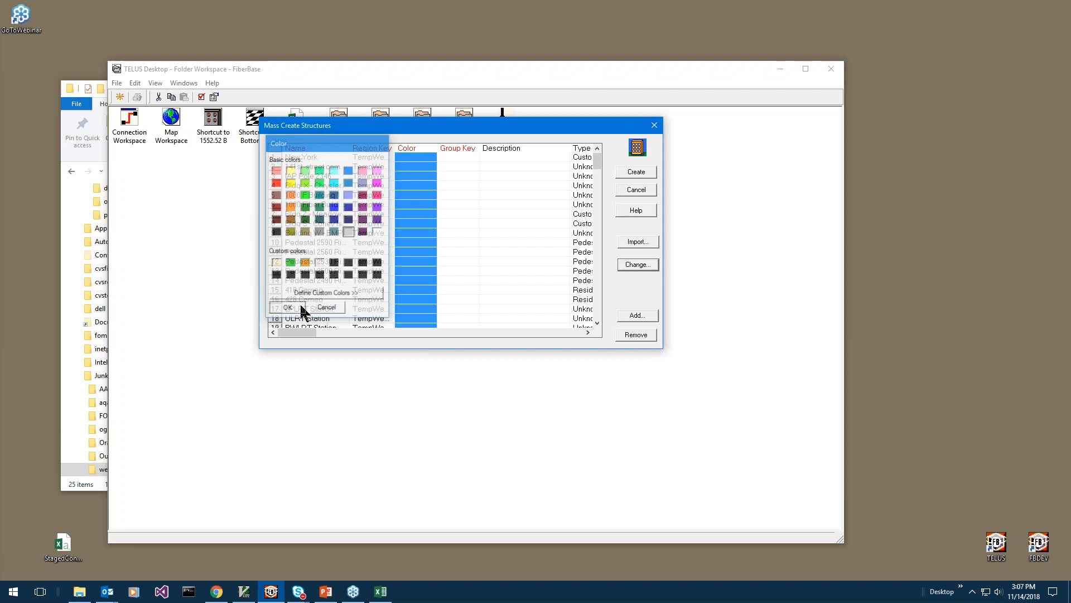
Step: Set the Group Key of all imported structures to Structures
click(459, 149)
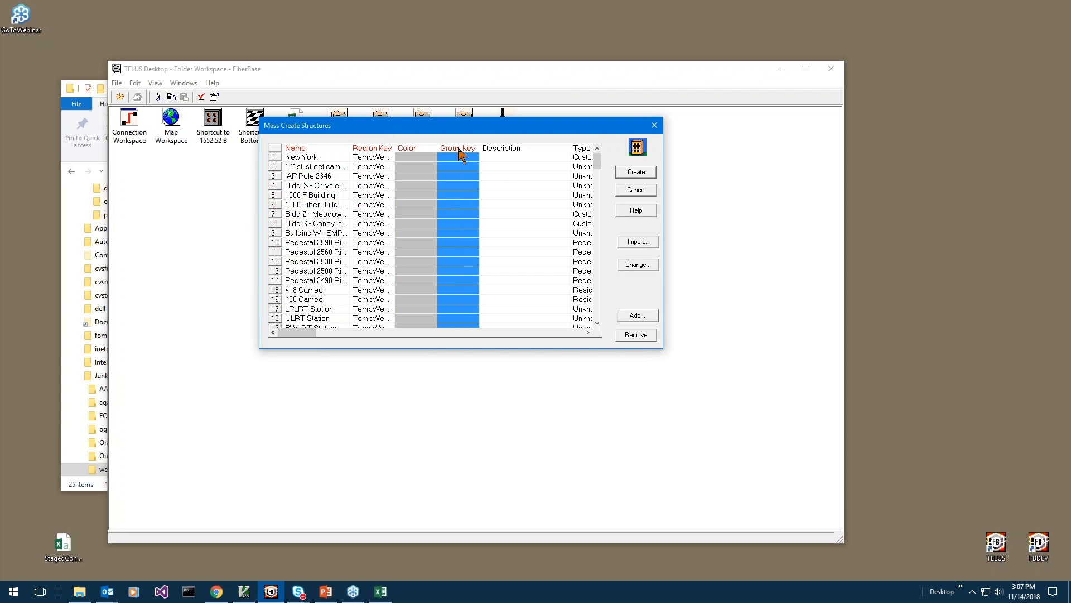
click(636, 265)
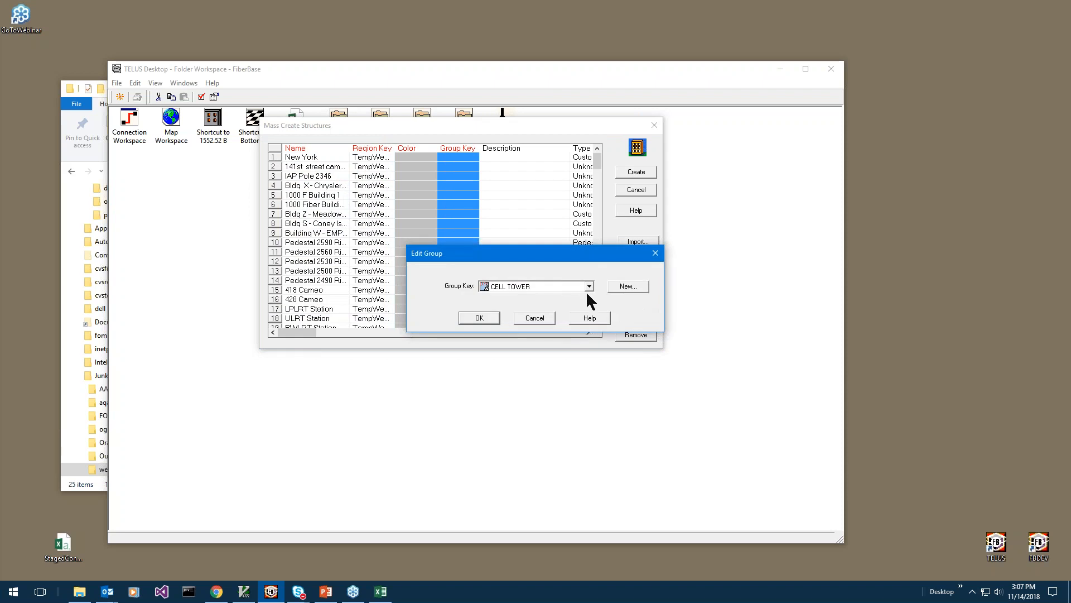
click(589, 286)
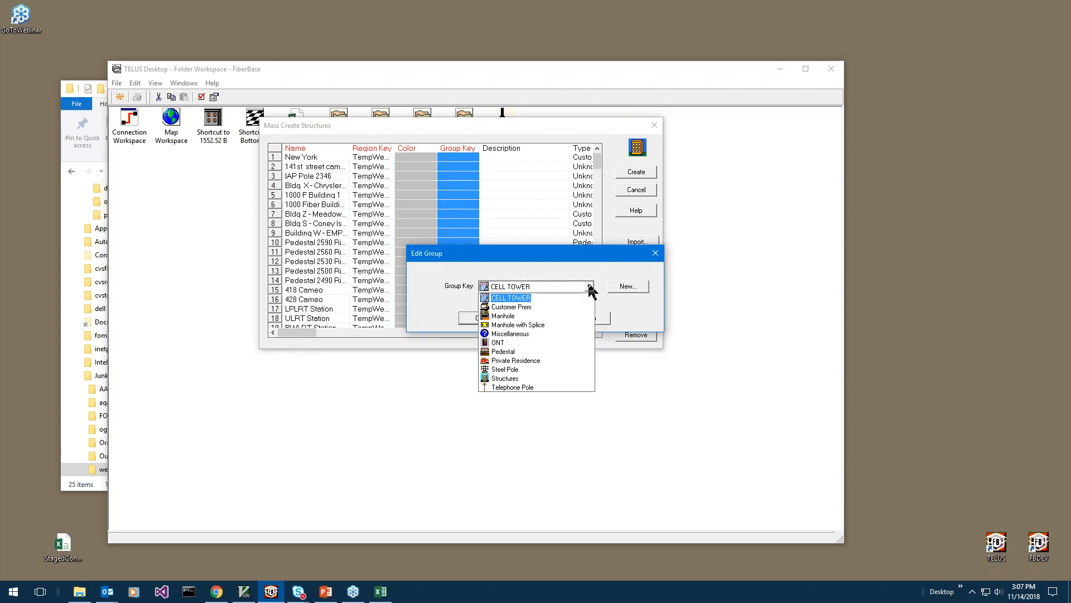
click(550, 377)
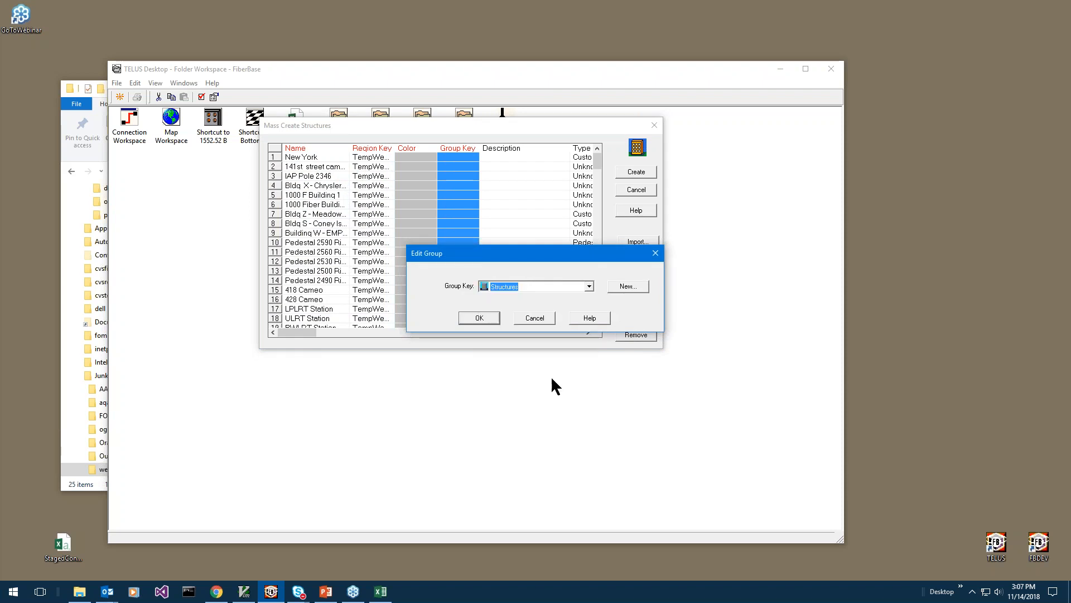
click(479, 320)
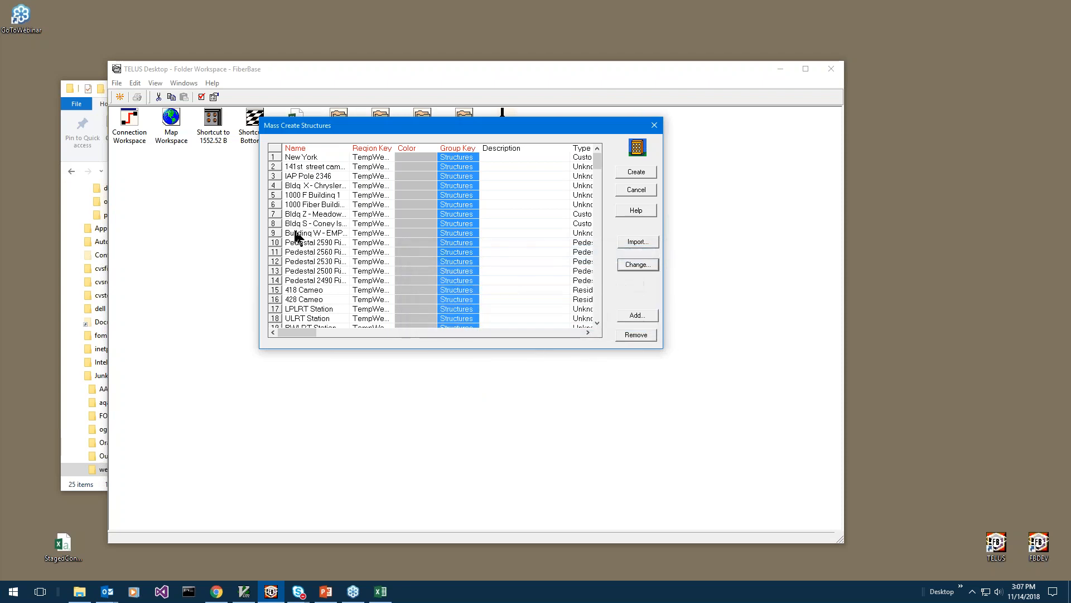
Step: Change the Group Key of the five pedestal structures in rows 10 to 14 to Pedestal
click(485, 242)
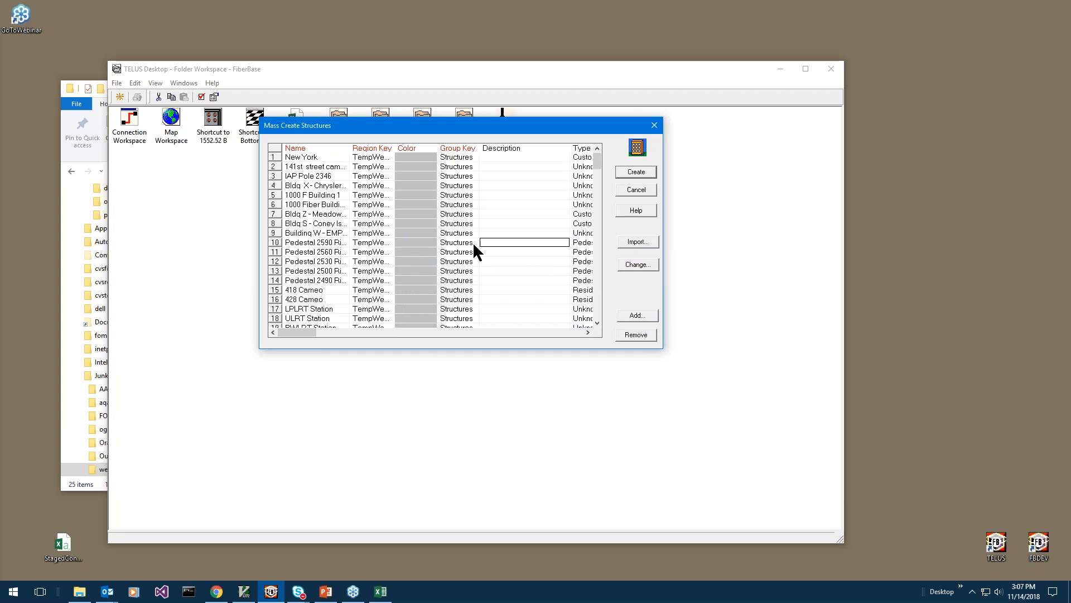
click(466, 246)
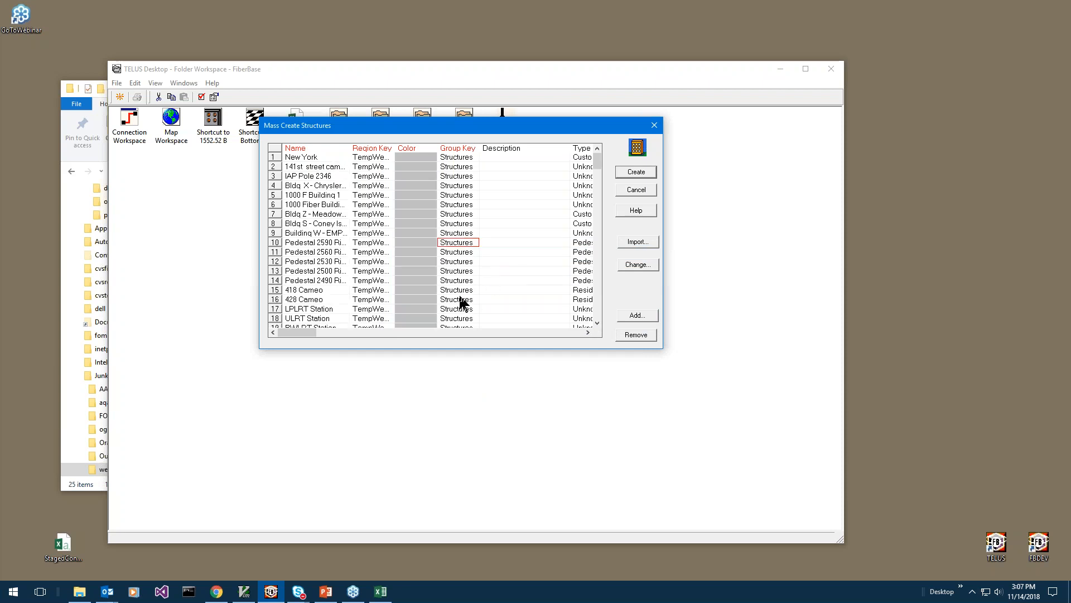
shift+click(465, 281)
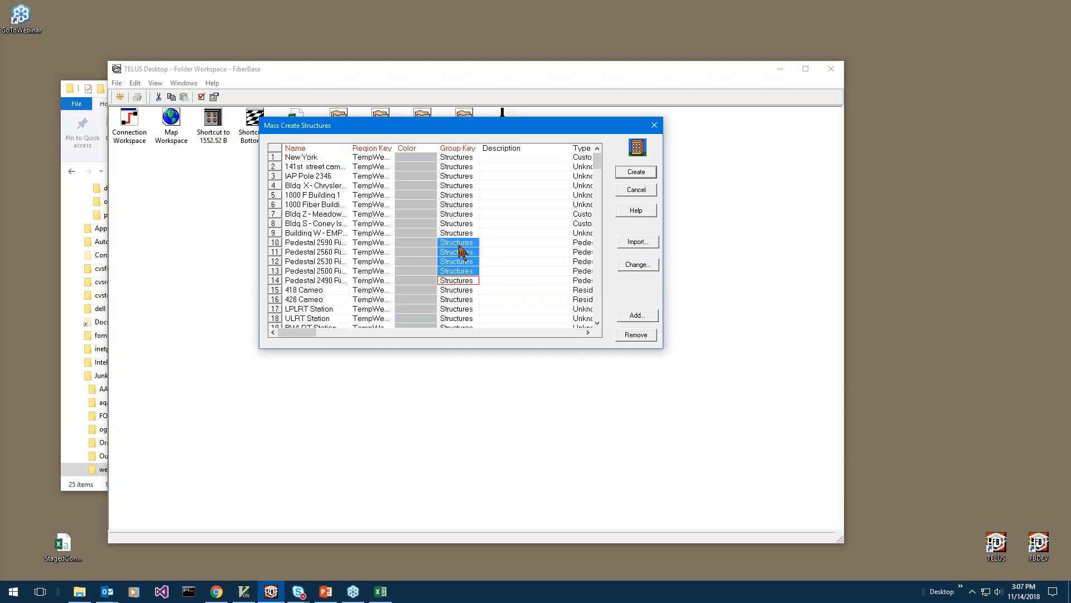
click(639, 266)
click(589, 286)
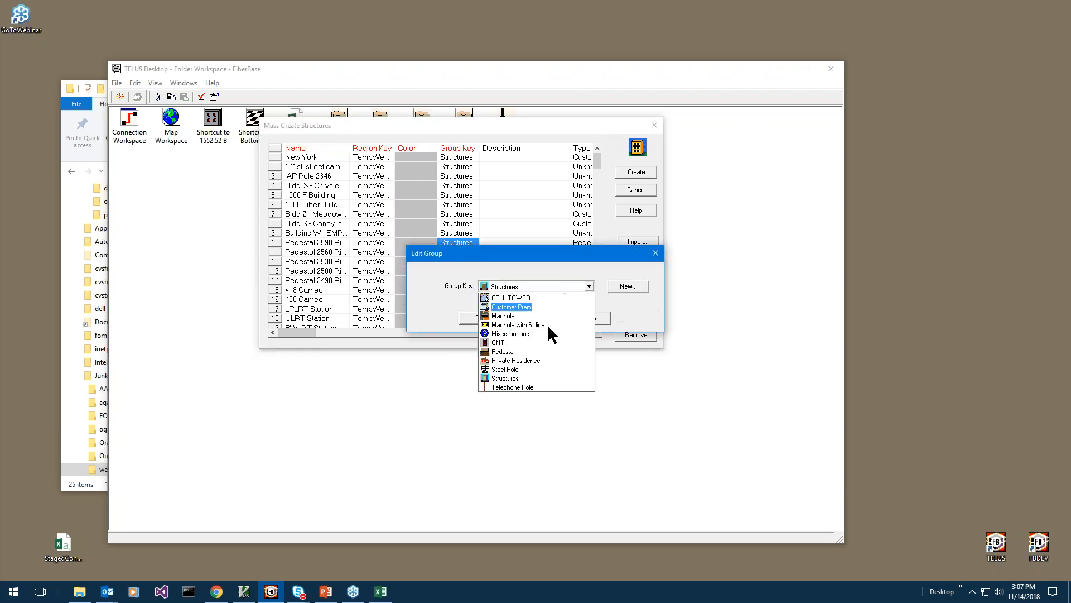
click(538, 352)
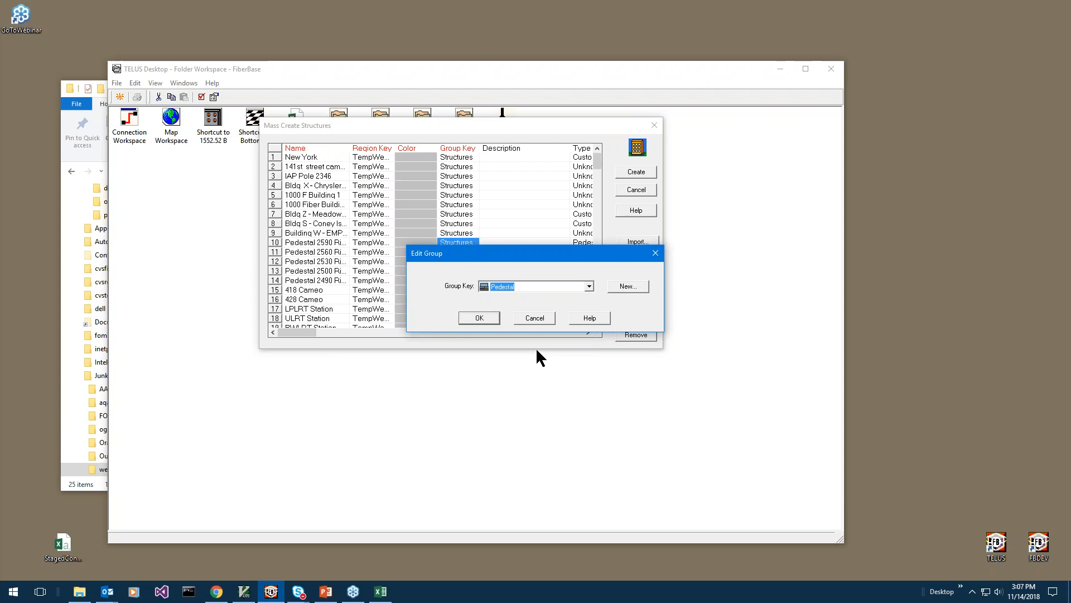
click(480, 318)
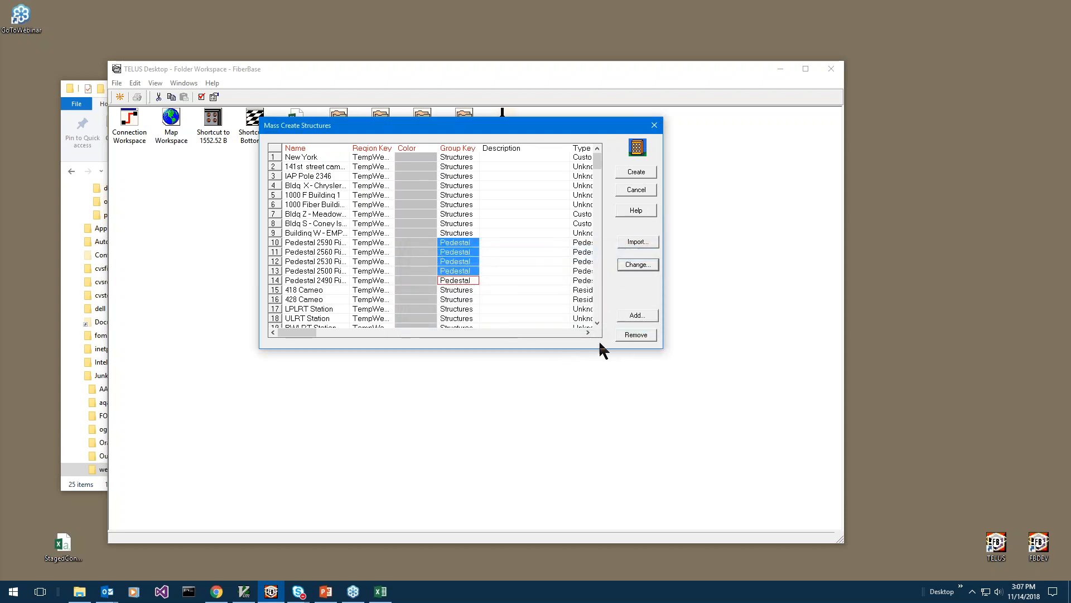
Step: Set the description of all imported structures to "Structure Import on Nov 14, 2018"
mouse_move(313, 328)
mouse_down()
mouse_move(482, 335)
mouse_move(318, 335)
mouse_up()
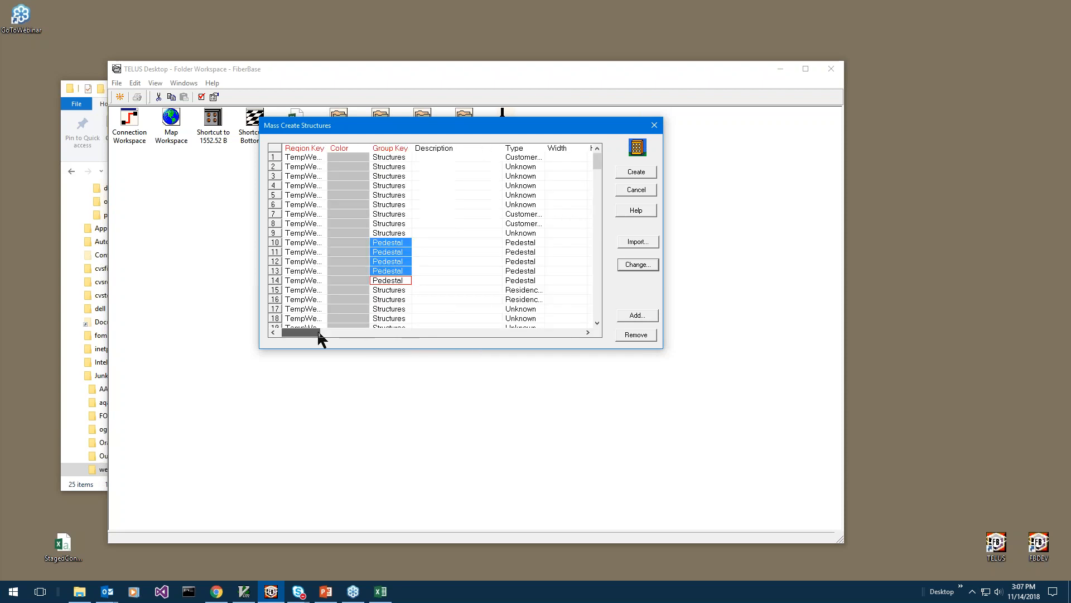
click(443, 150)
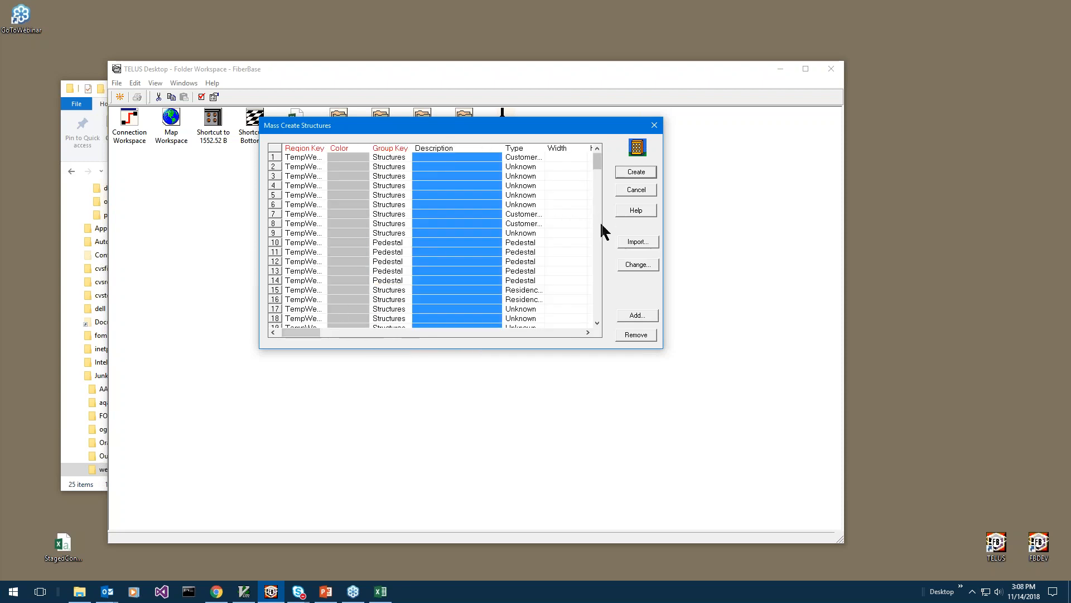
click(636, 266)
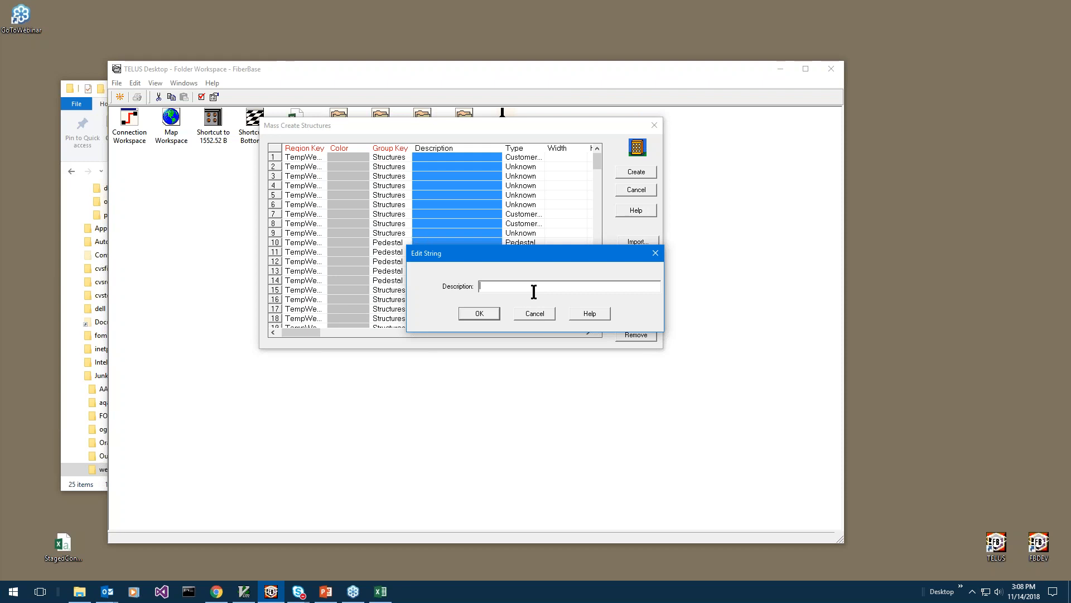
text(Structure Import on Nov)
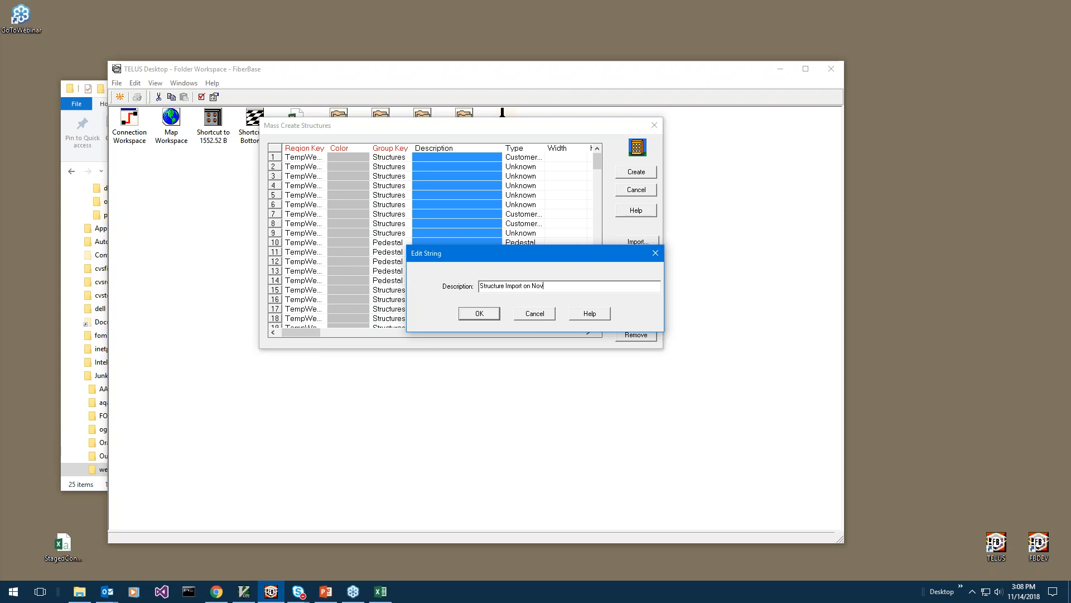
text(14, 2018)
click(484, 314)
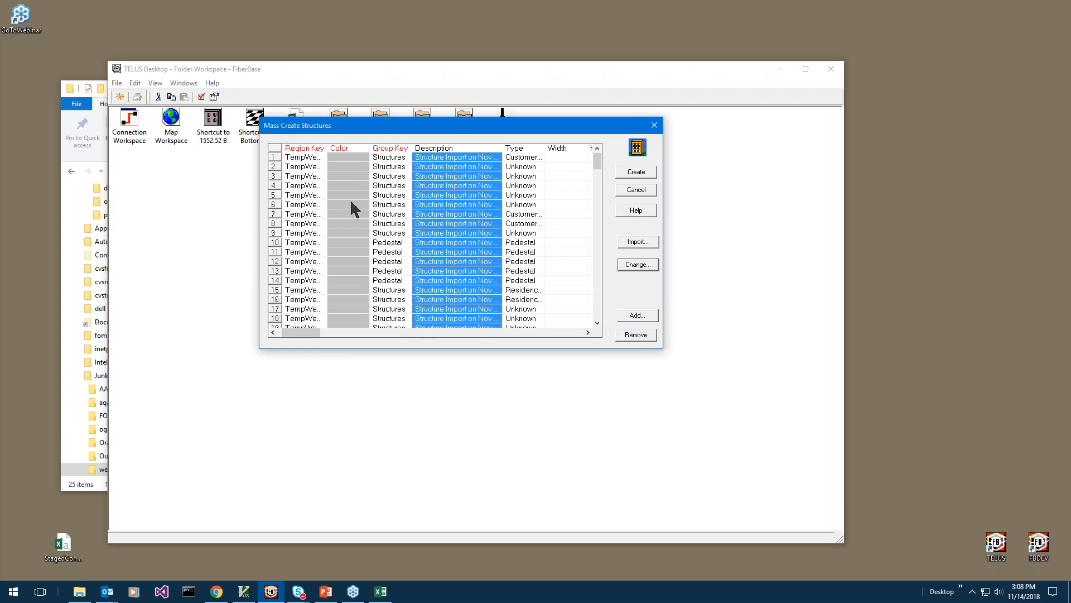
Step: Try to create all structures from the completed grid, and dismiss the validation report
scroll(399, 279, down, 10)
scroll(400, 279, up, 10)
click(643, 176)
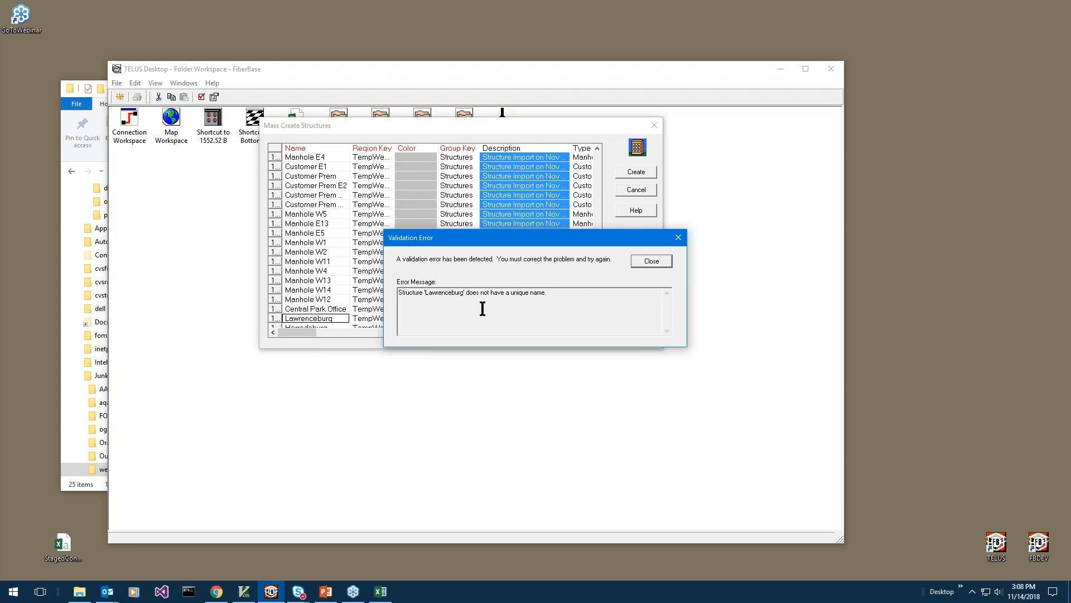
click(664, 261)
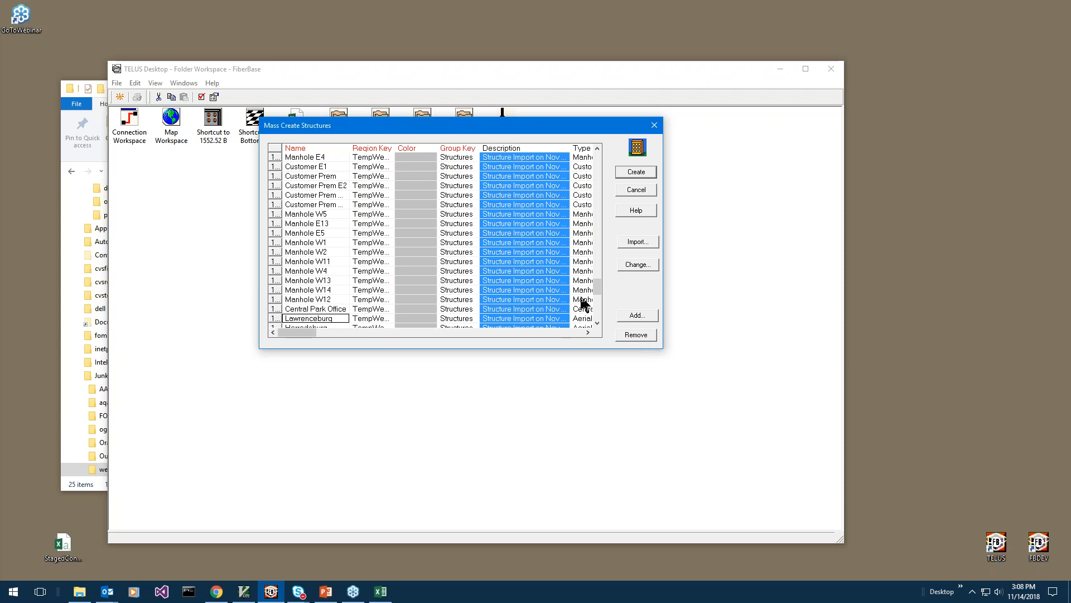
Step: Check the Lawrenceburg structure against StructureList.csv in Excel, and return to its name in the Mass Create Structures grid
drag(596, 288, 596, 296)
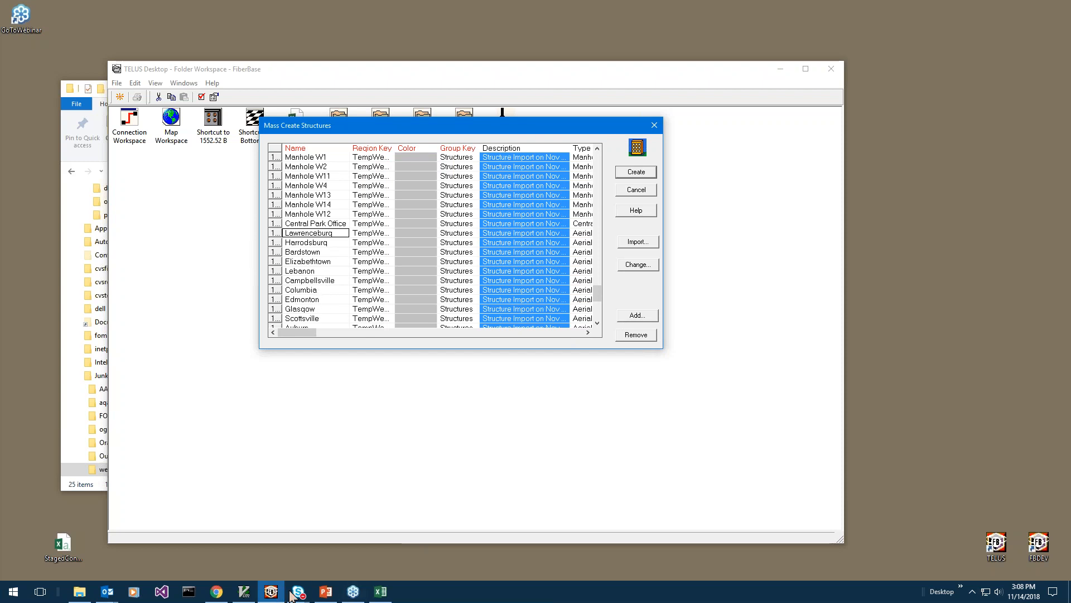
click(379, 592)
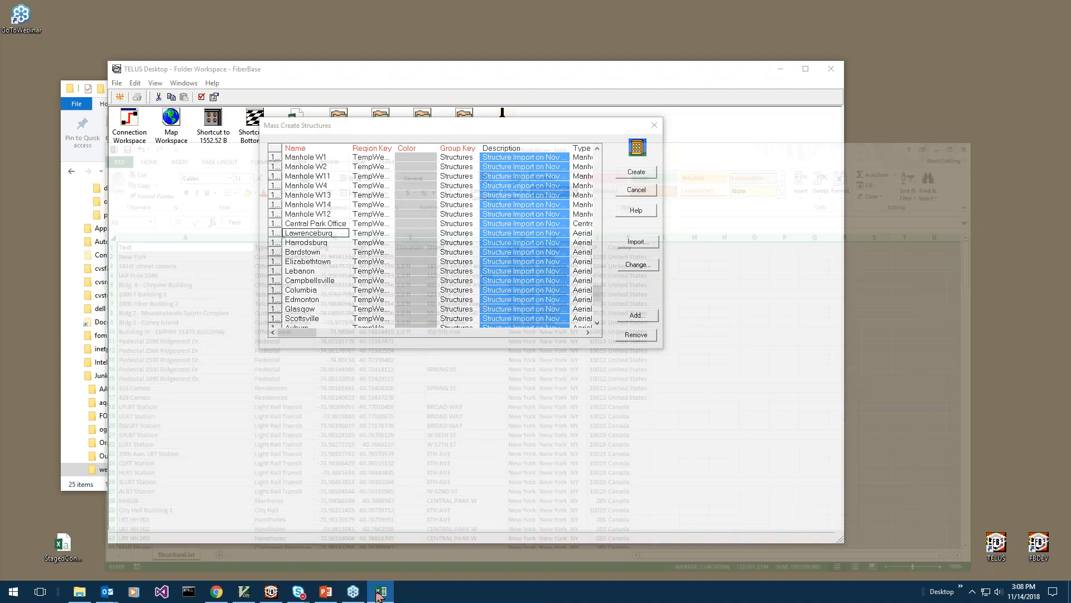
scroll(221, 305, down, 5)
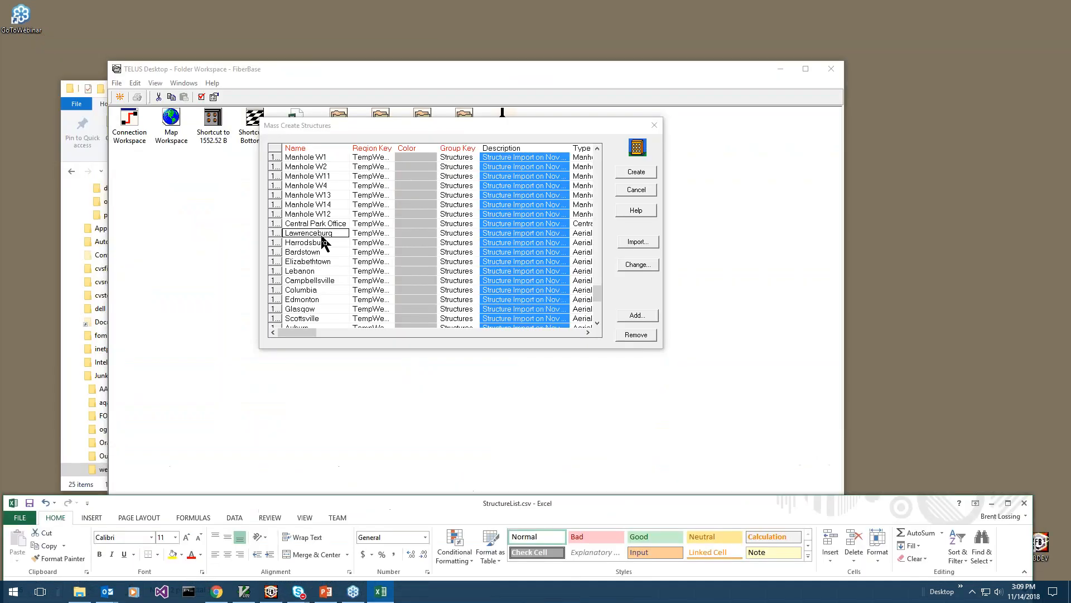
click(316, 233)
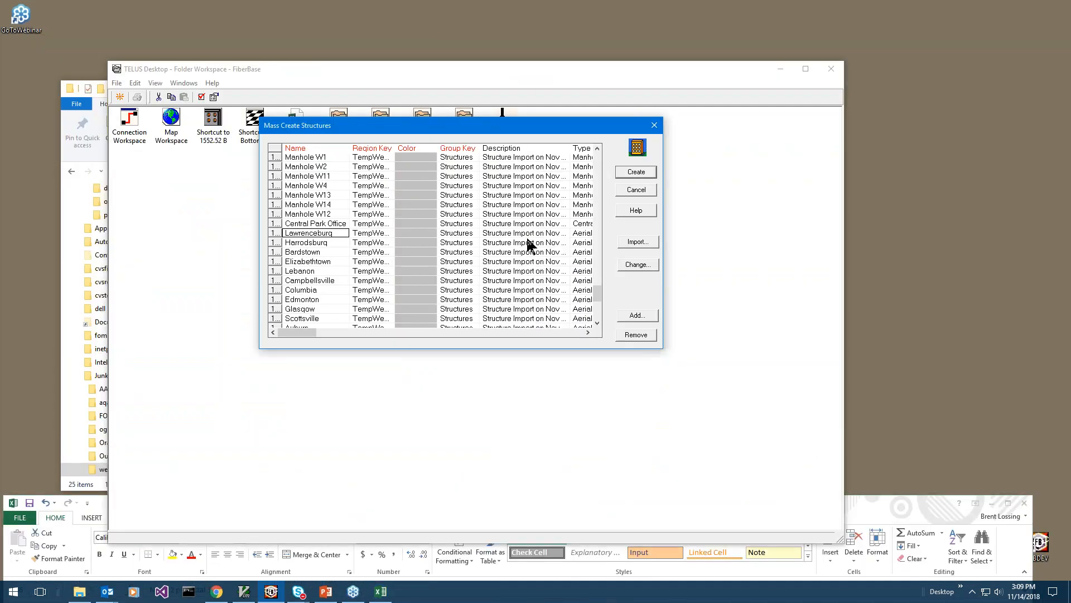
Step: Rename the Lawrenceburg structure in the grid to Lawrenceburg3
click(630, 265)
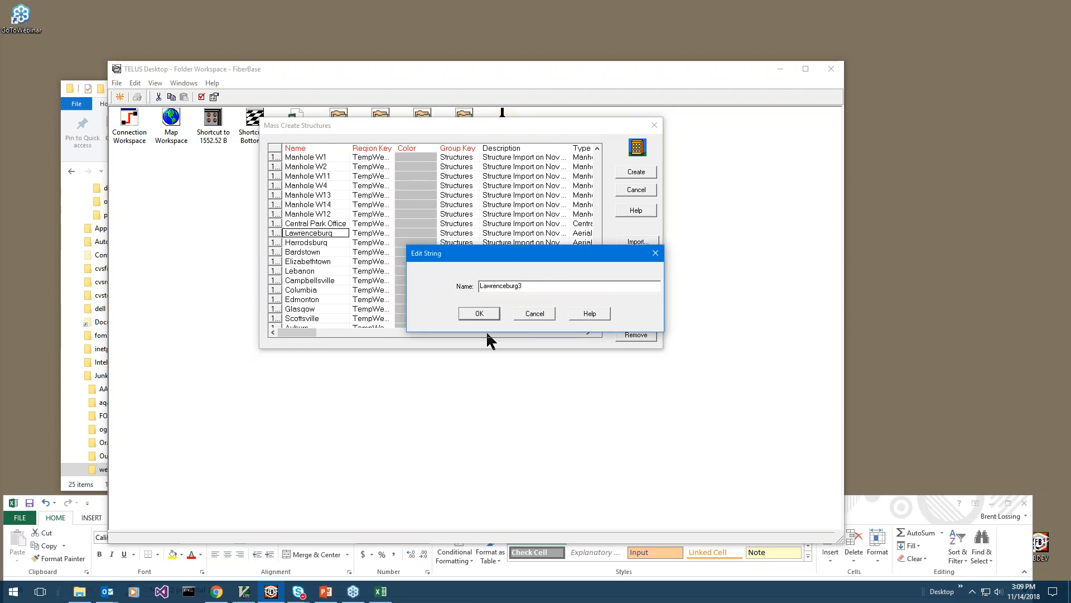
click(479, 314)
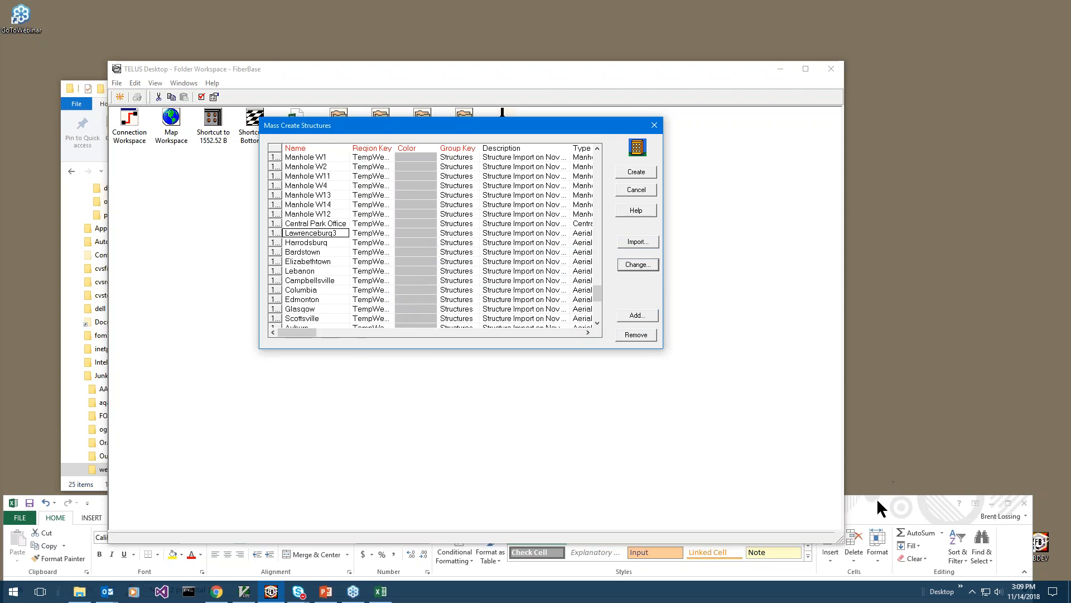
Step: Switch to StructureList.csv in Excel and delete the records from Harrodsburg through Effingham in rows 190 to 208
drag(875, 509, 883, 166)
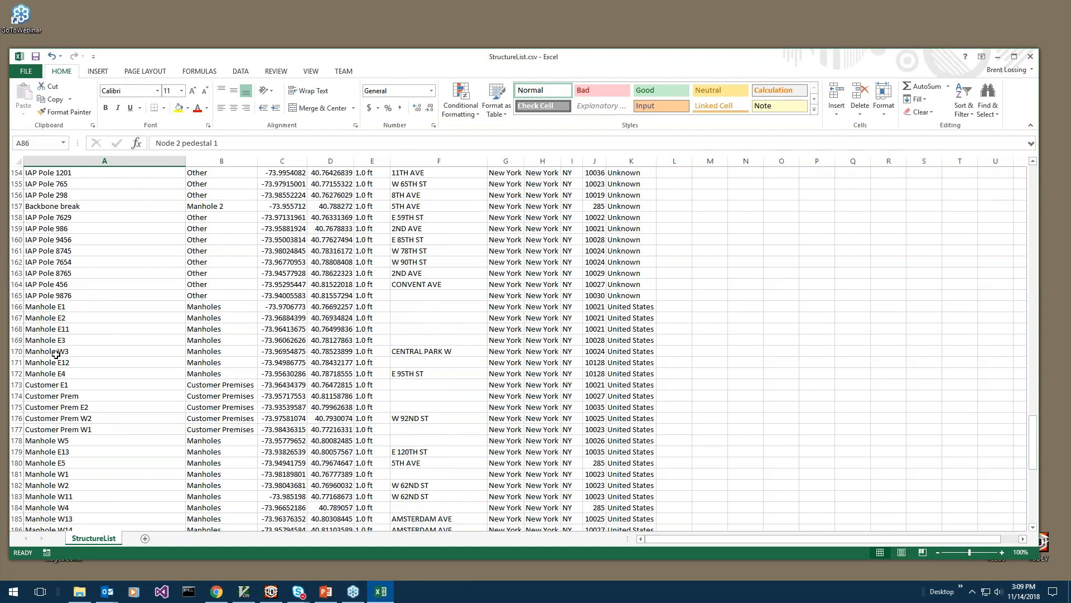
scroll(56, 353, down, 12)
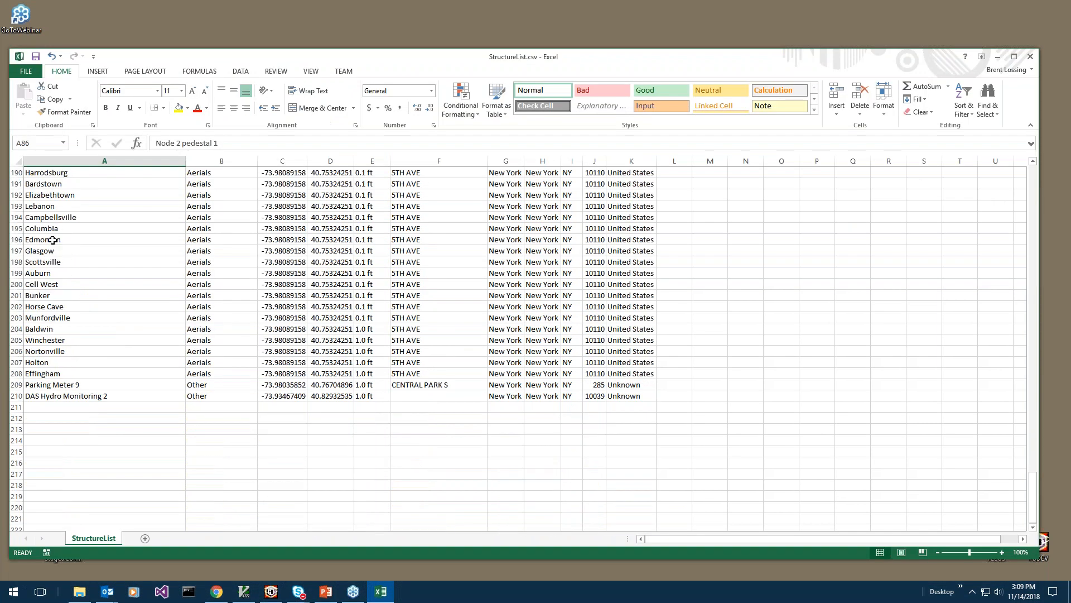
scroll(52, 240, up, 1)
click(56, 205)
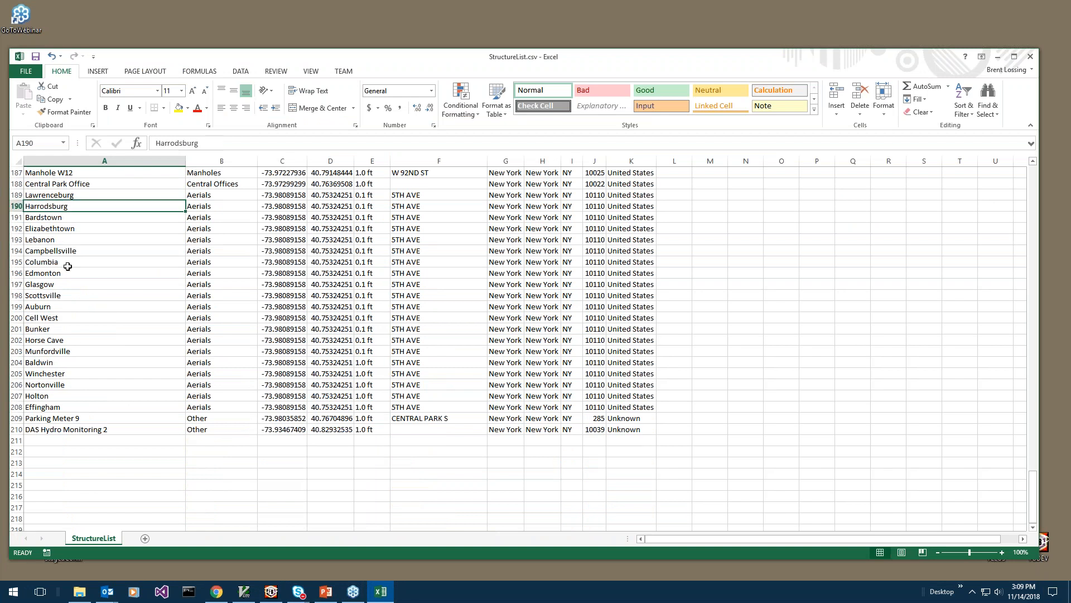
shift+click(50, 409)
right_click(51, 411)
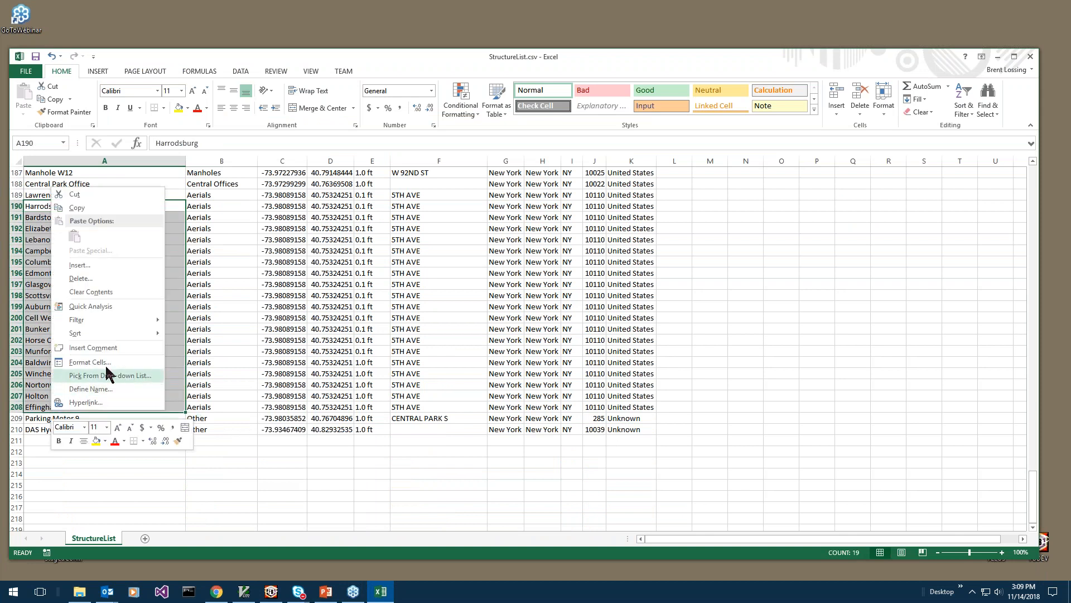
click(111, 301)
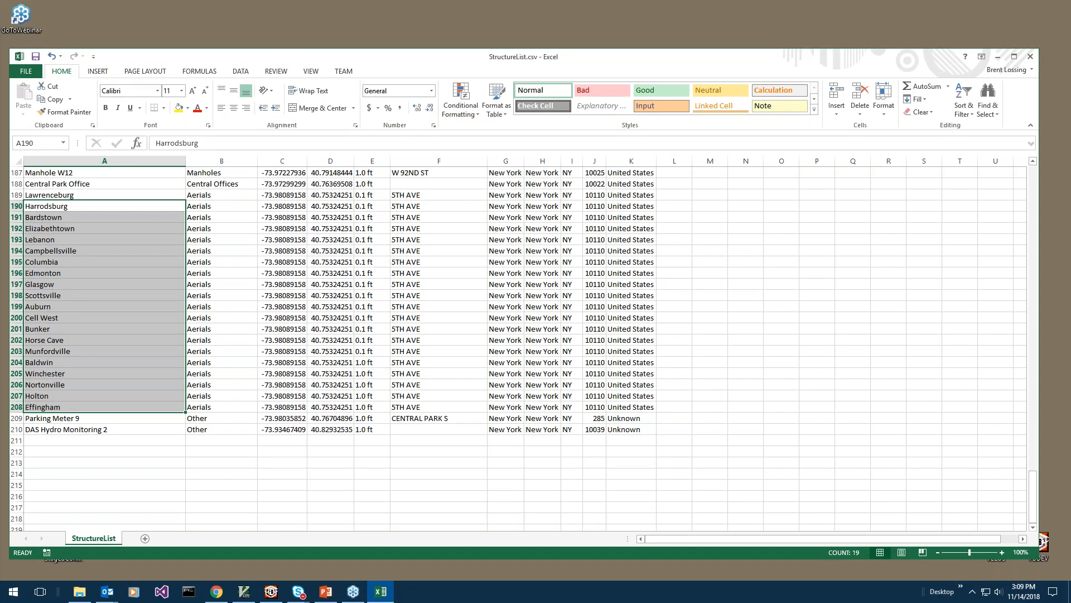
Step: Save StructureList.csv, keeping the CSV format, and return to the Mass Create Structures grid in FiberBase
click(36, 57)
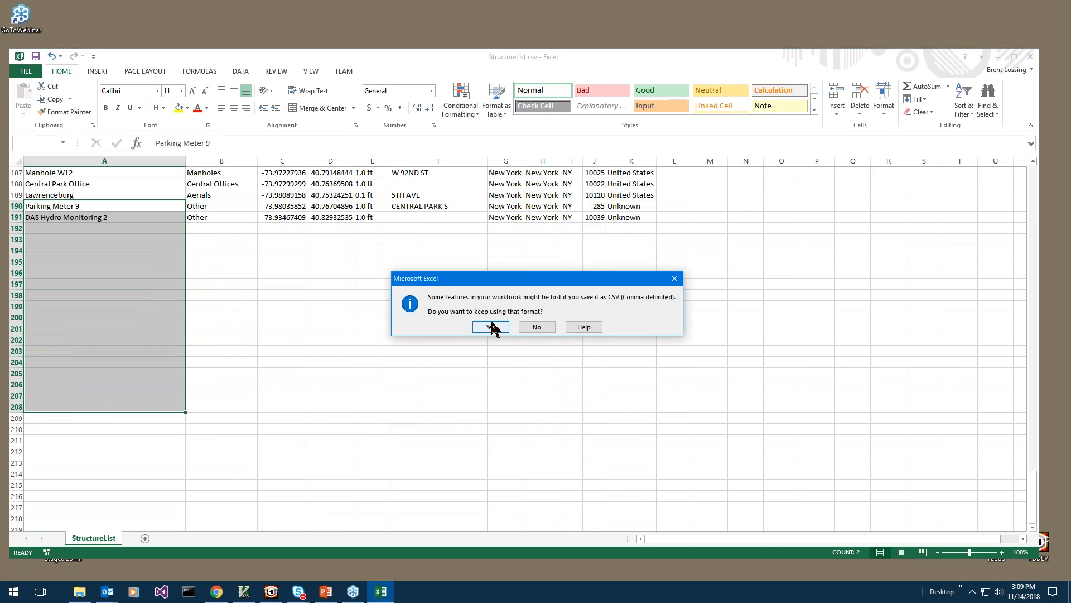
click(490, 327)
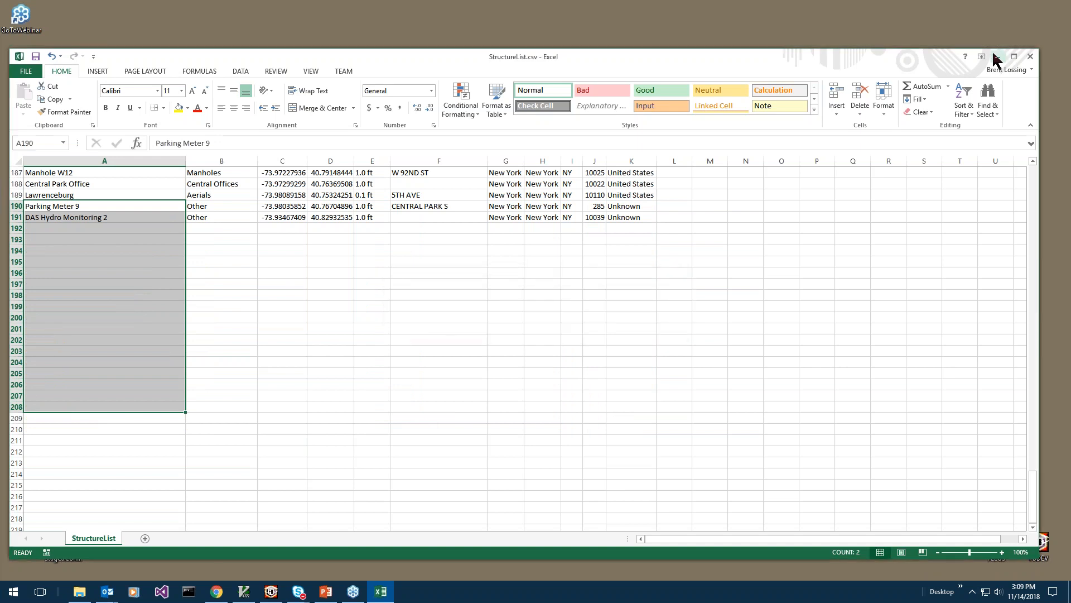
click(998, 58)
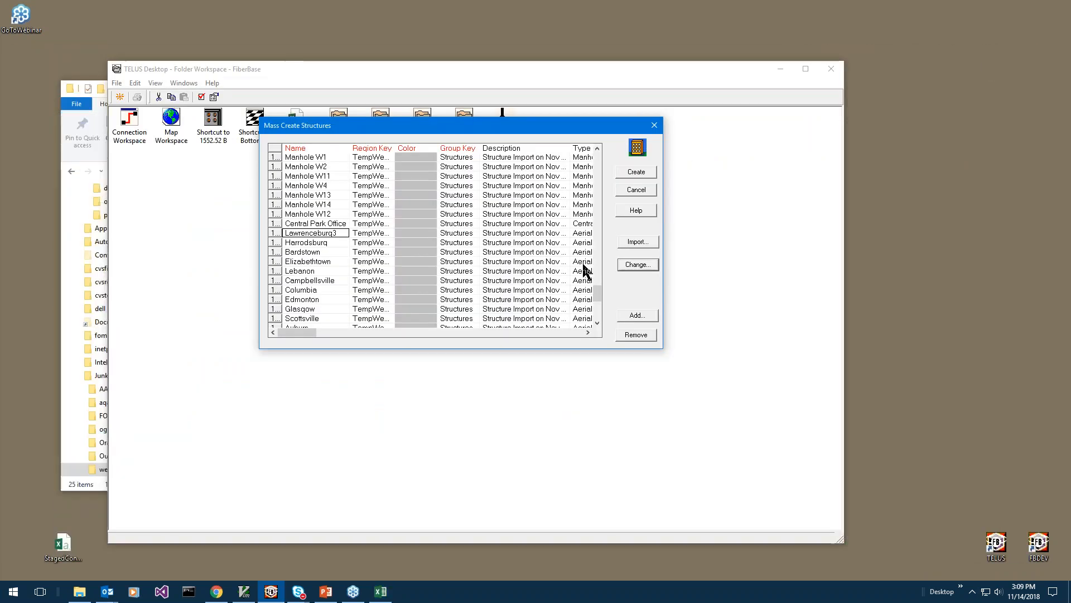
Step: Discard the current Mass Create Structures grid and start a new mass creation with Structure as the object type
click(636, 190)
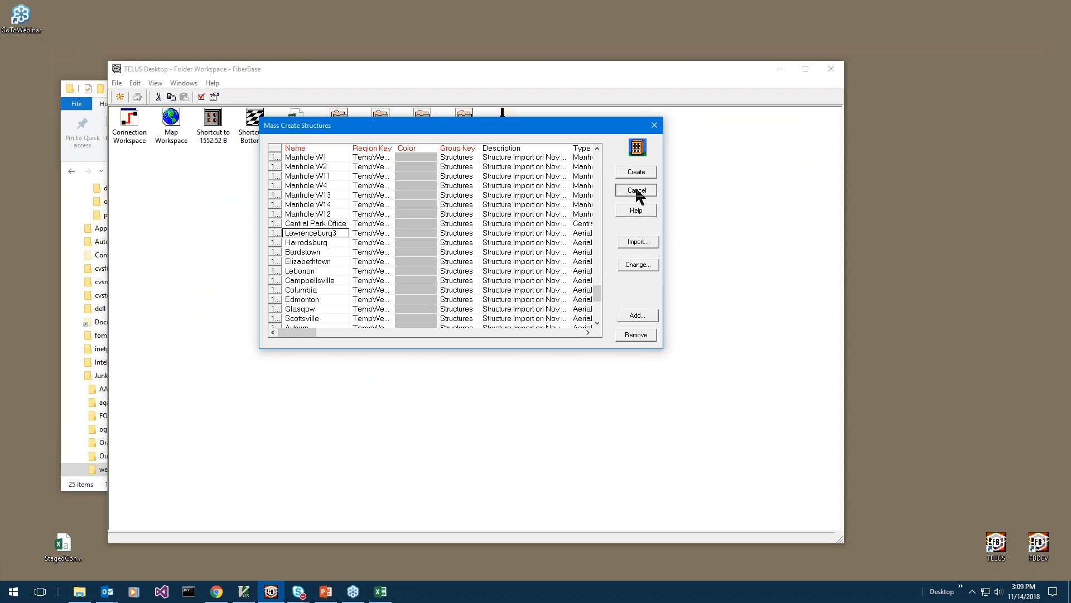
double_click(503, 154)
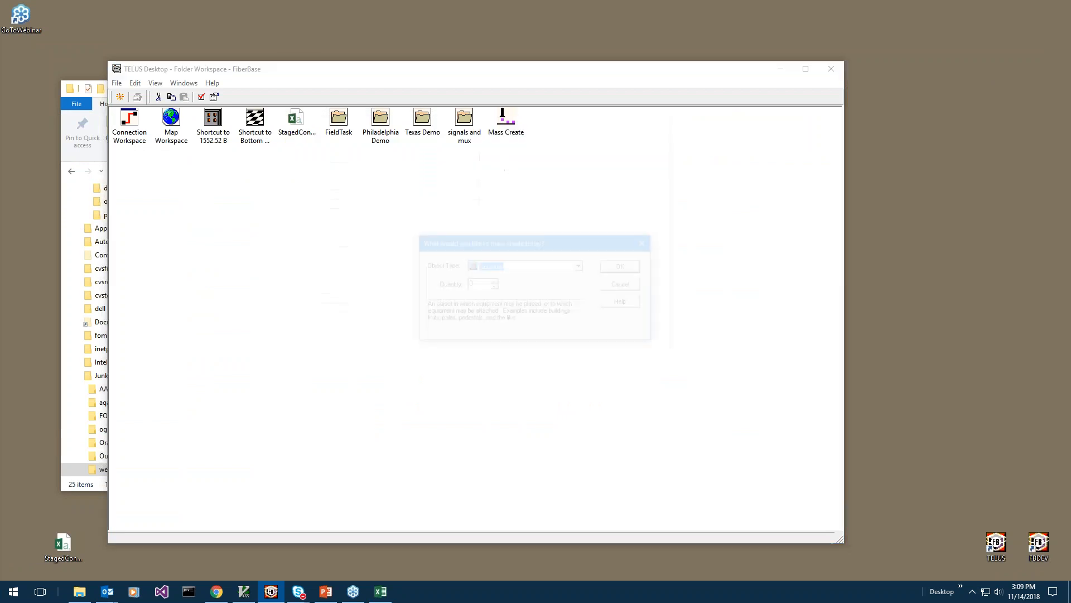
click(631, 266)
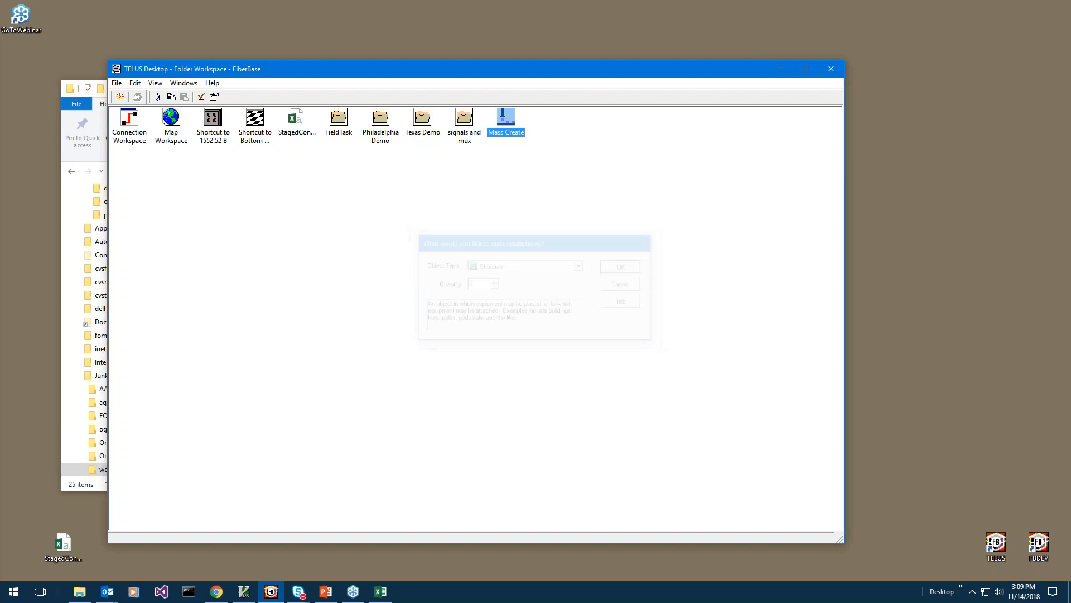
Step: Load StructureList.csv from C:\Junk\webinar as the Object Records Create import source and proceed to column matching
click(694, 297)
click(640, 344)
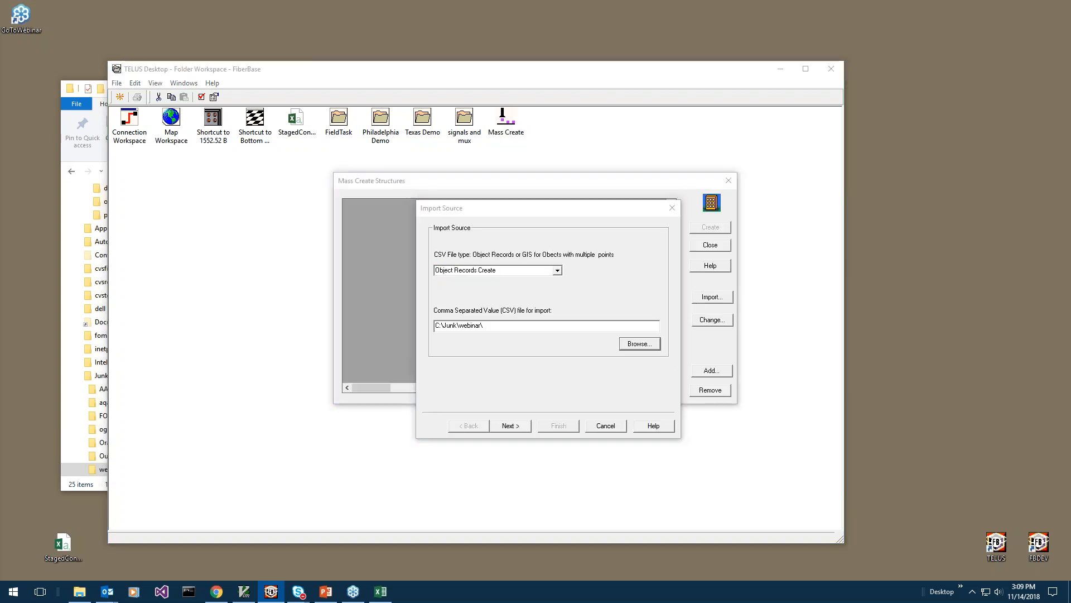
double_click(483, 301)
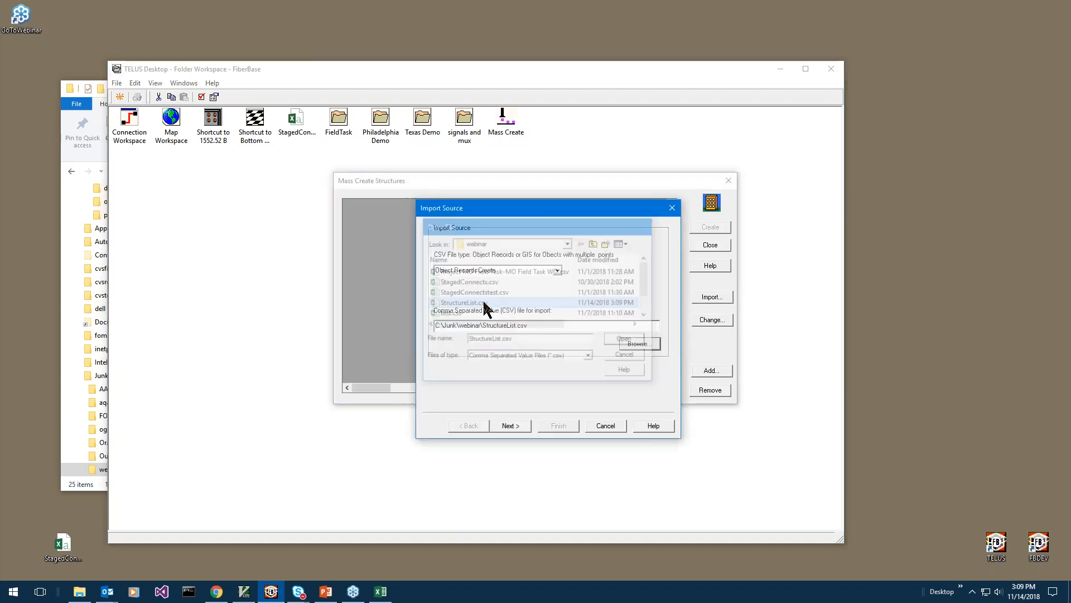
click(523, 428)
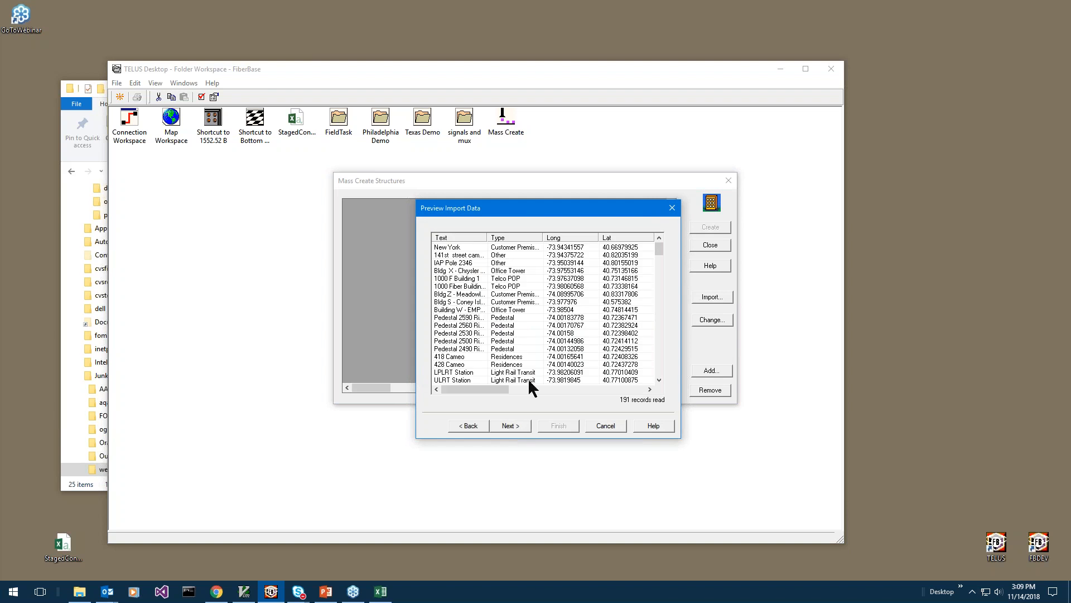
click(522, 427)
Step: Match the Text import column to Name and the Long import column to Longitude
click(565, 247)
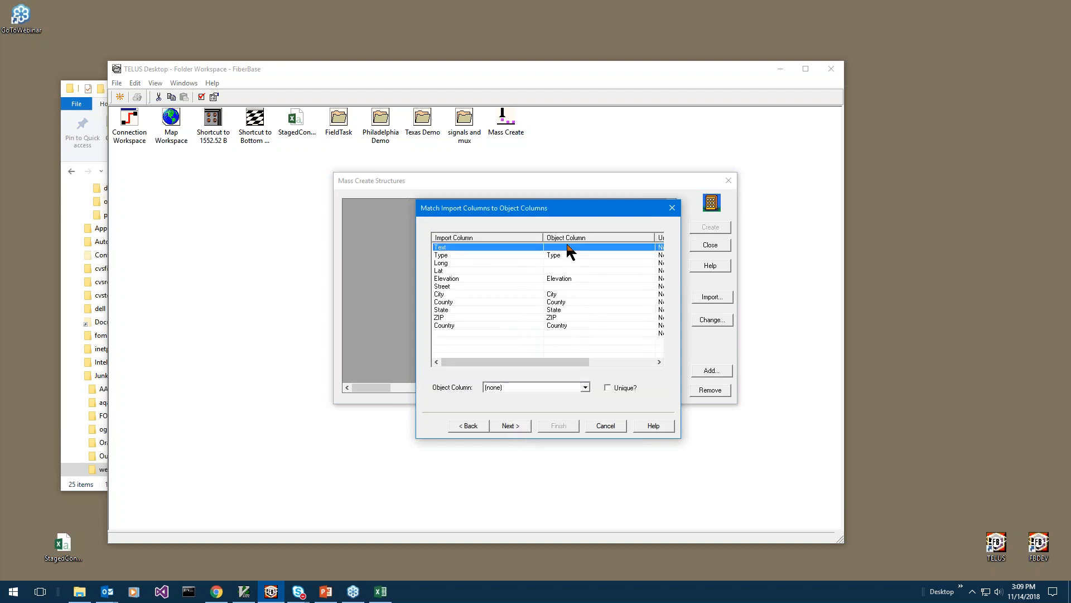
click(549, 387)
scroll(516, 475, down, 3)
scroll(516, 475, down, 2)
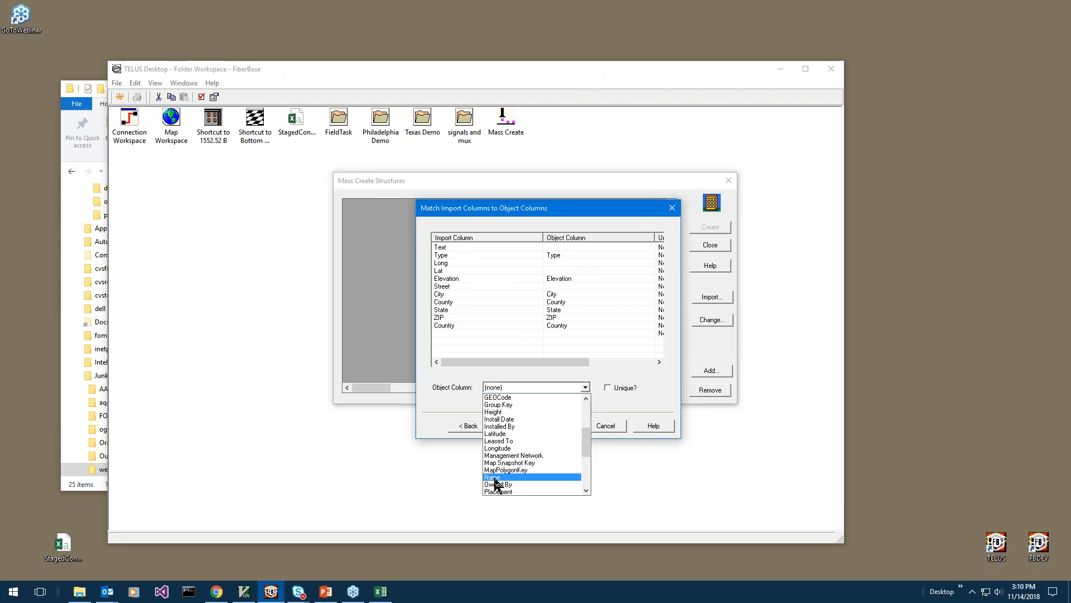
click(496, 477)
click(565, 264)
click(536, 387)
scroll(526, 463, down, 4)
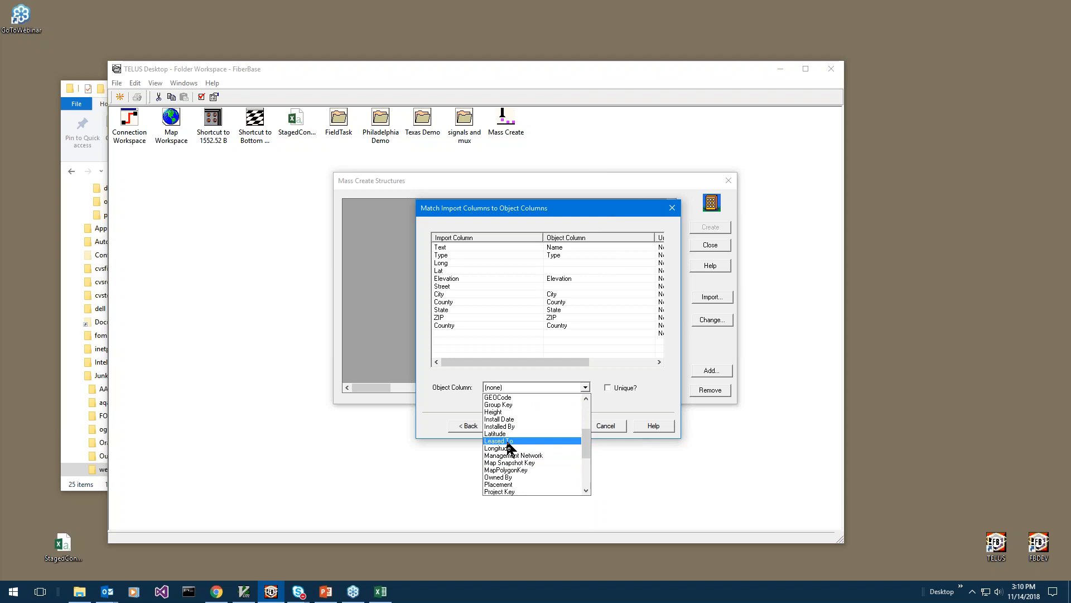
click(508, 448)
Step: Match the Lat import column to Latitude
click(565, 263)
click(565, 271)
click(547, 387)
scroll(552, 457, down, 3)
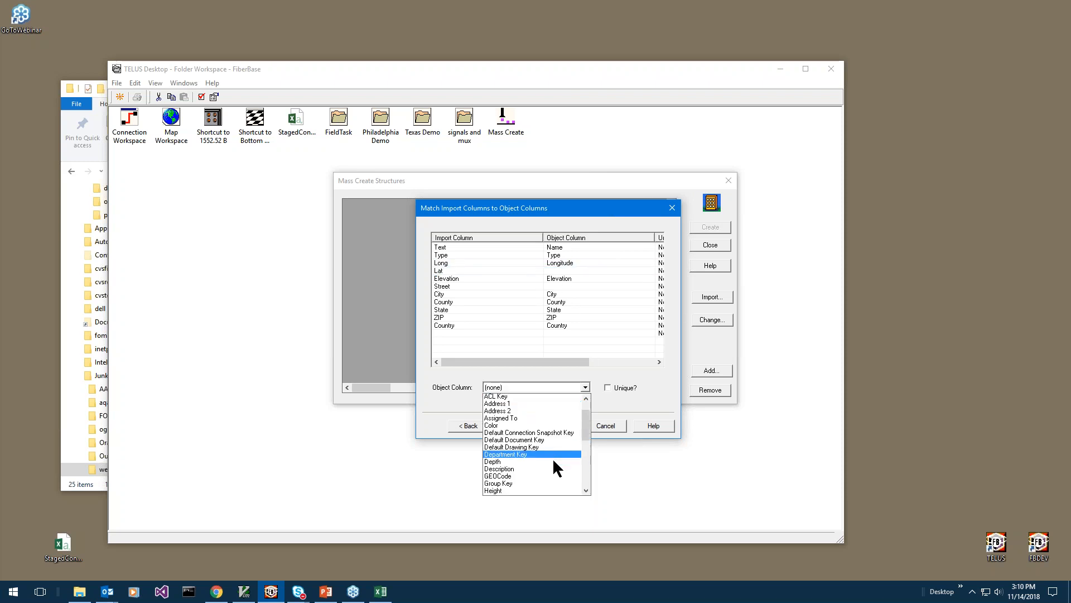
click(510, 456)
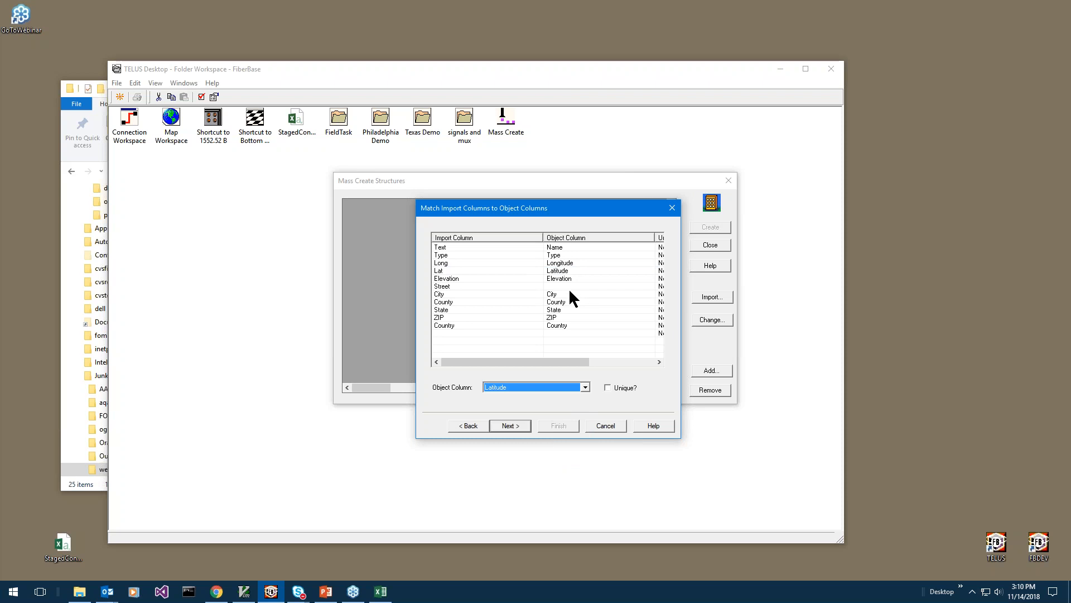
Step: Match the Street import column to Address 1 and finish importing all 190 rows starting from row 1
click(570, 287)
click(551, 386)
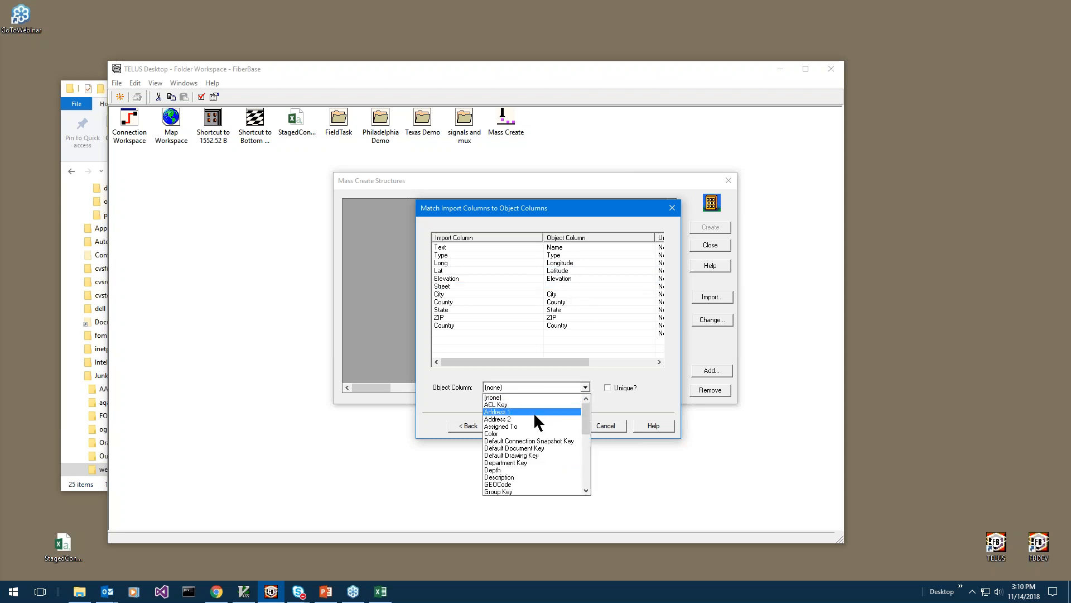
click(526, 412)
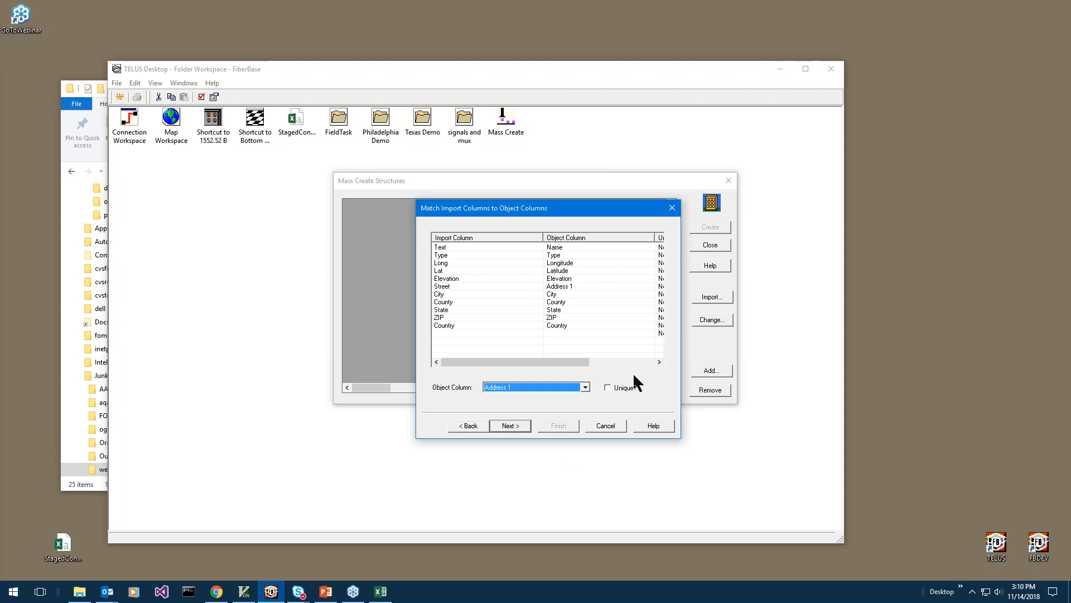
click(514, 424)
click(553, 426)
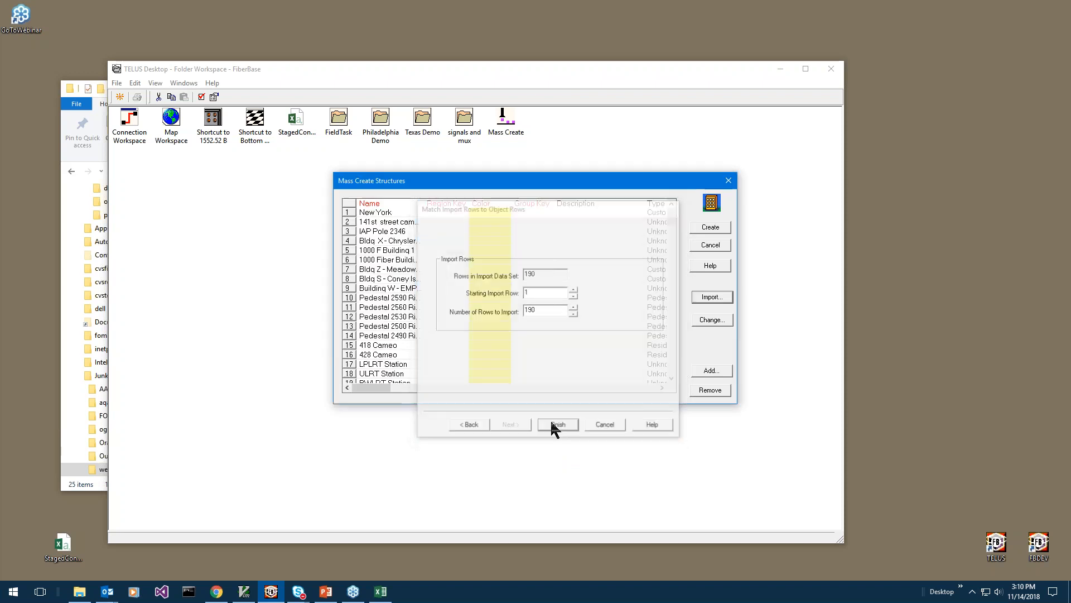
Step: Set the Region Key to TempWebinar and the Group Key to Structures for all imported structures
click(709, 320)
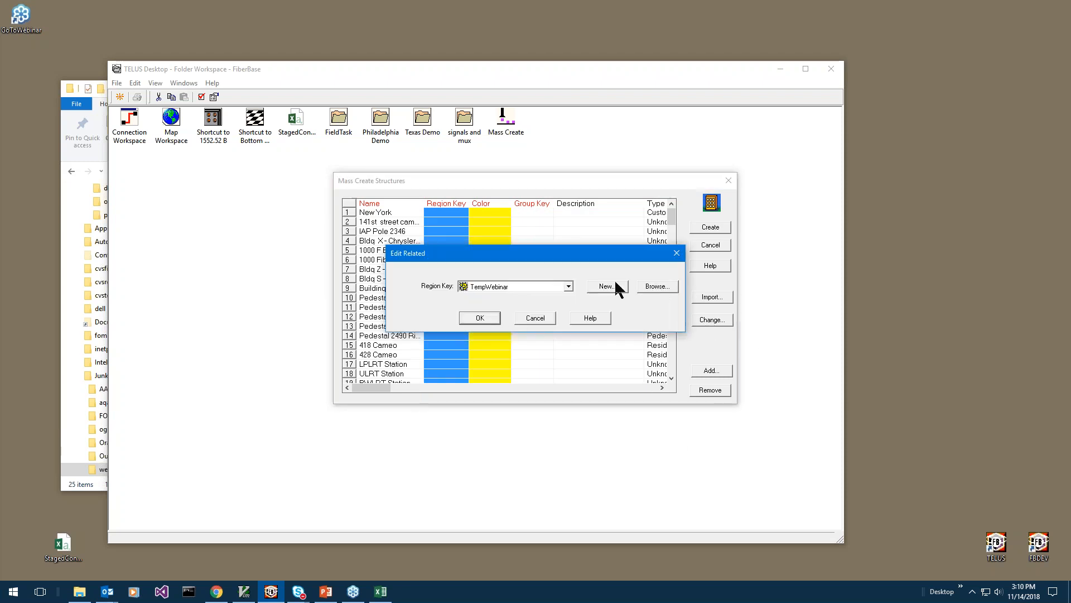
click(486, 316)
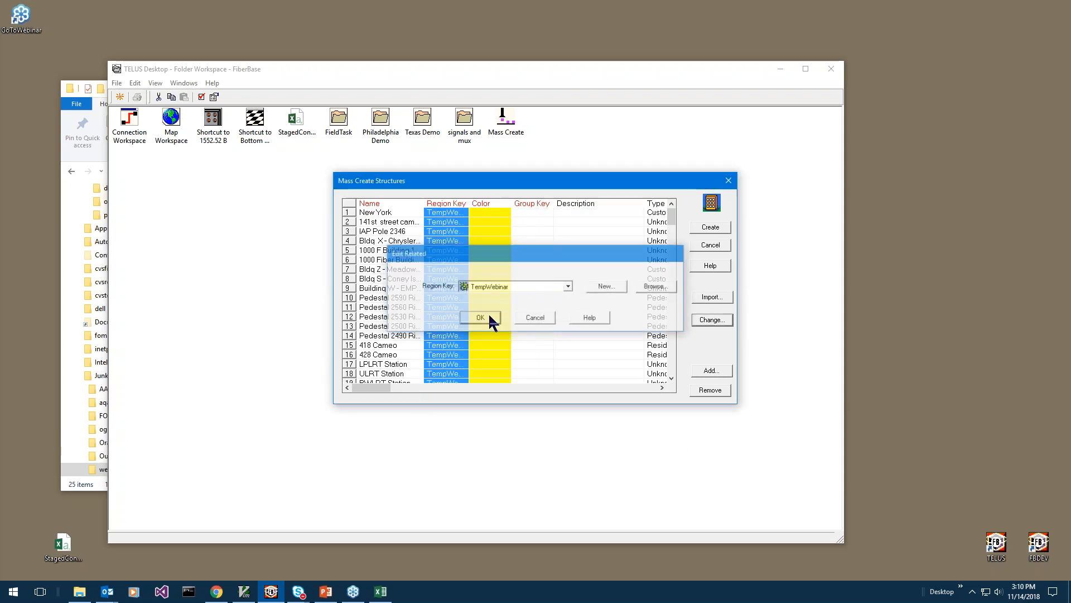
click(545, 204)
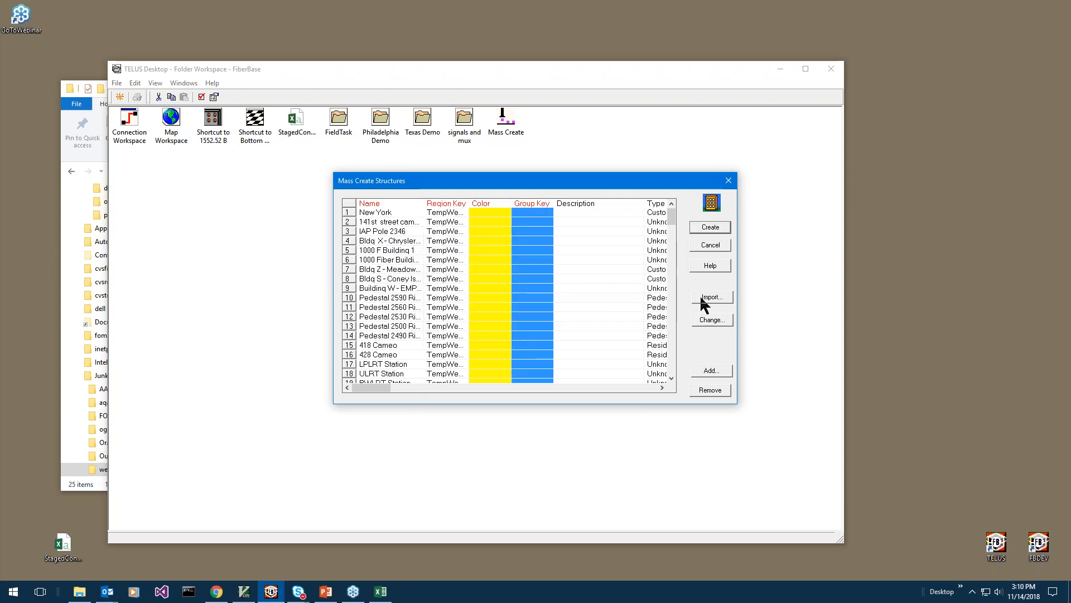
click(699, 318)
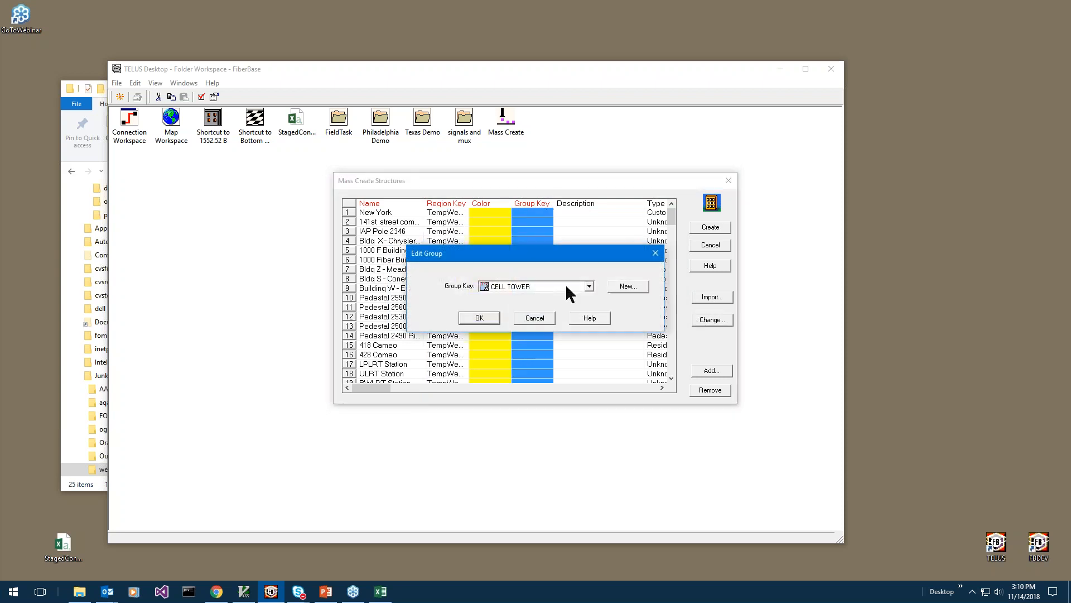
click(588, 286)
click(505, 379)
click(479, 318)
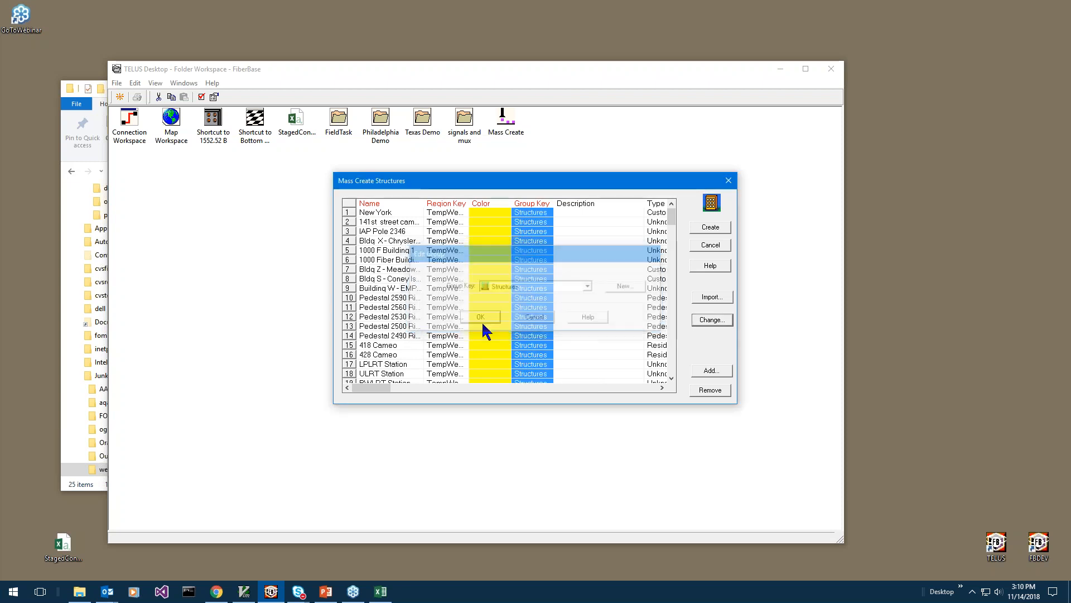
Step: Change the Group Key of the five pedestals in rows 10 to 14 from the general group to Pedestal
click(396, 299)
click(539, 300)
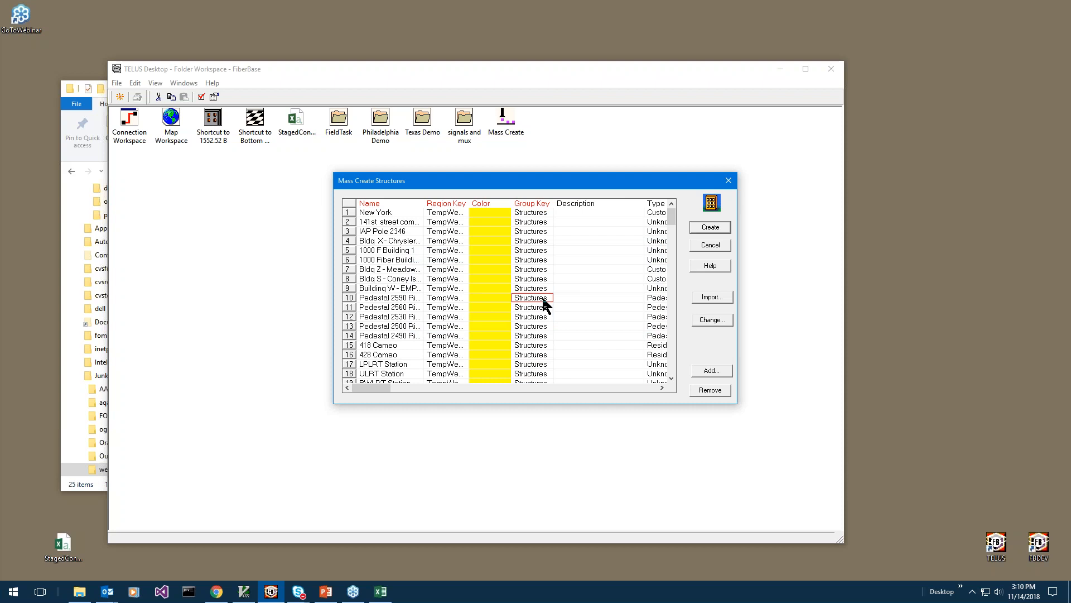
shift+click(532, 335)
click(710, 319)
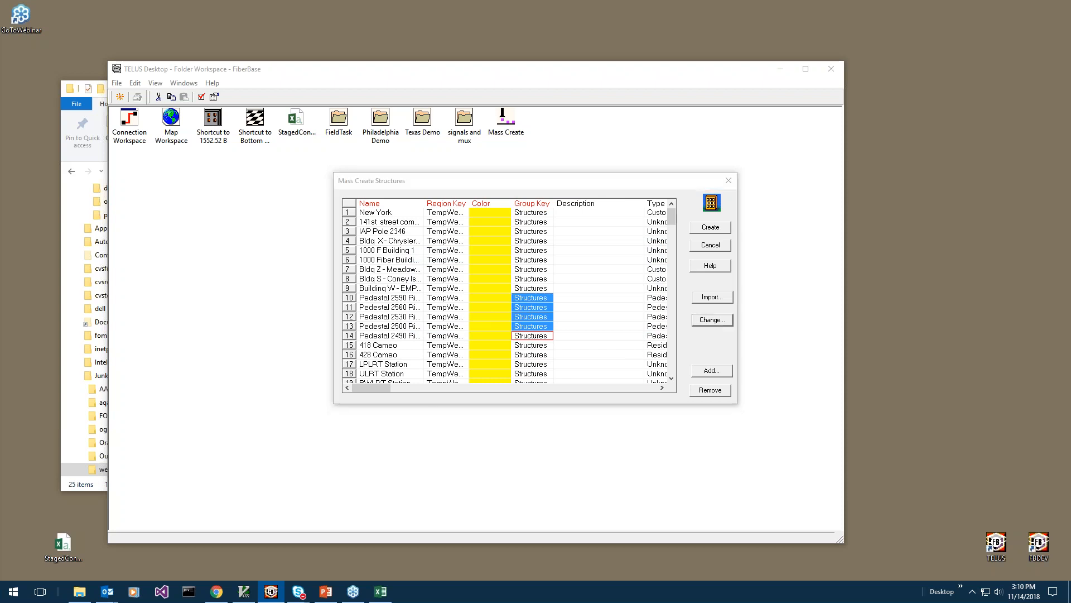
click(589, 287)
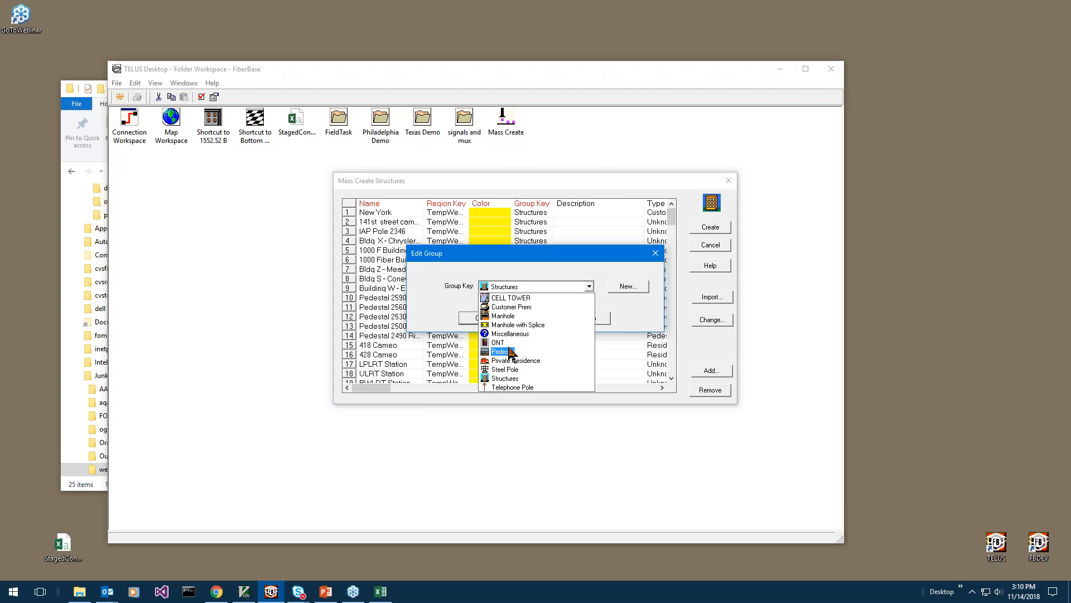
click(509, 351)
click(473, 317)
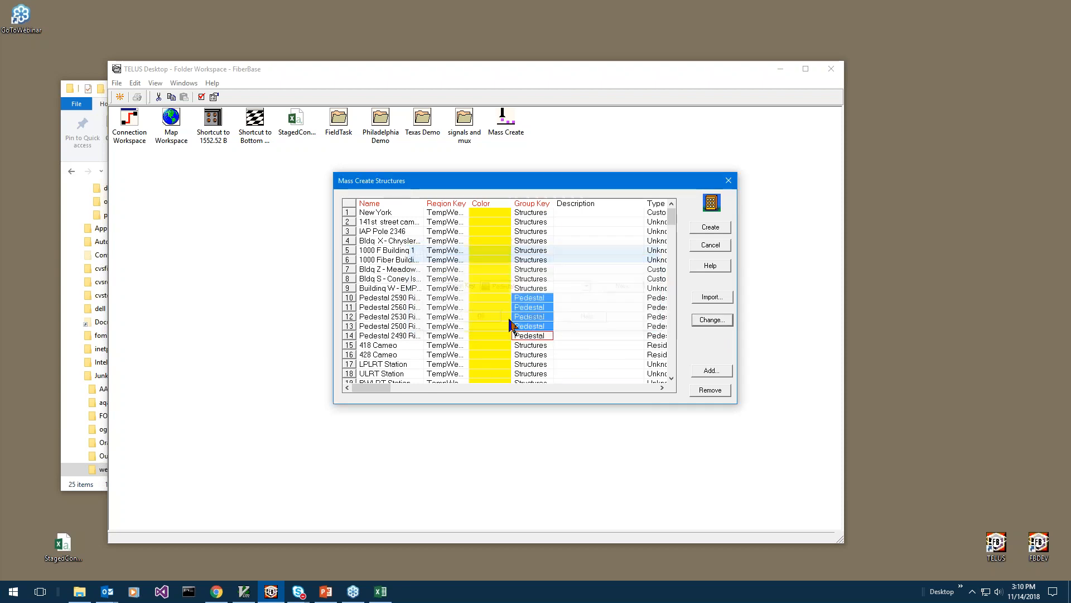
Step: Try to create the structures from the reimported grid, and dismiss the validation error
click(719, 228)
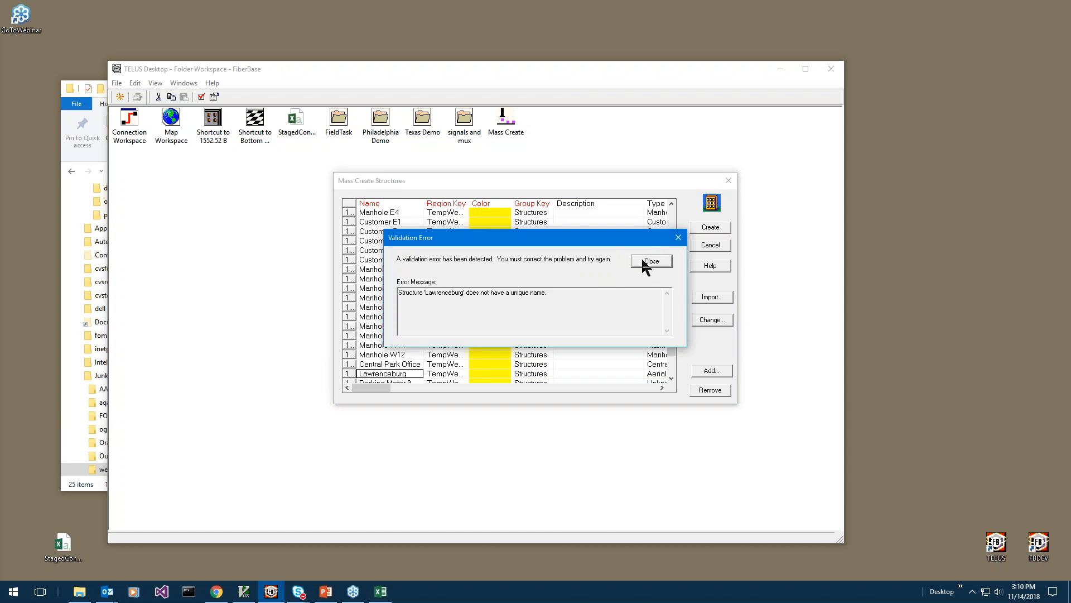
click(642, 261)
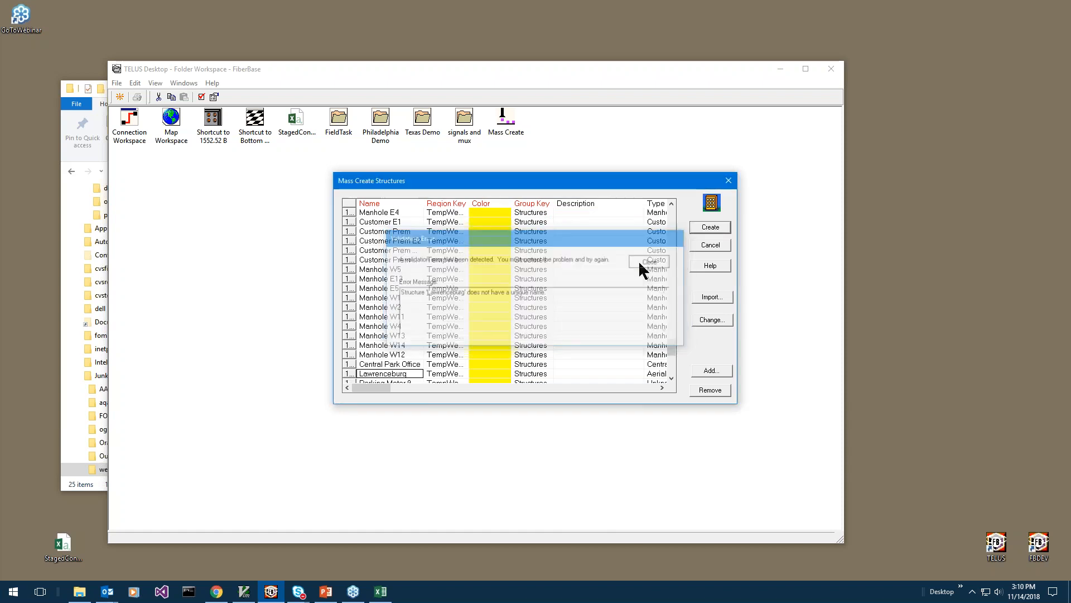
Step: Edit the duplicate Lawrenceburg structure's name so it is unique, and create the imported structures
click(712, 319)
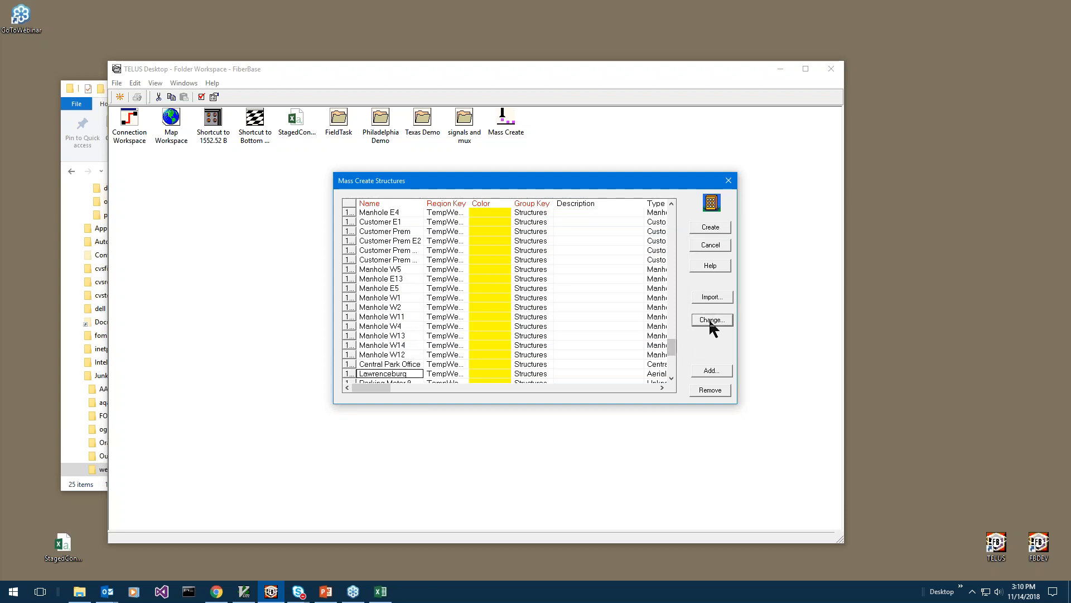
click(399, 374)
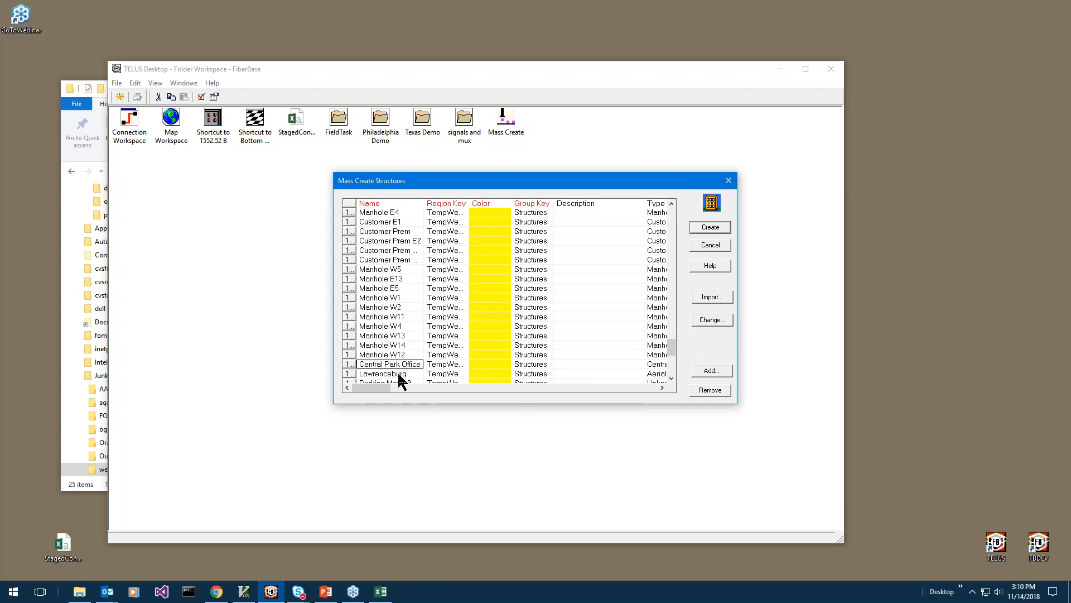
click(706, 321)
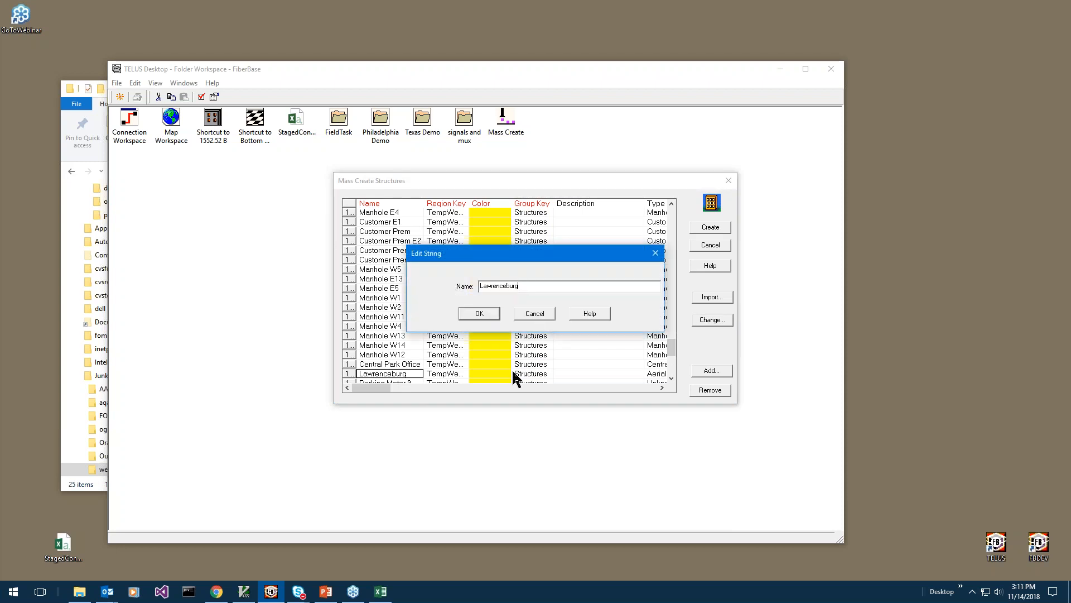
click(475, 313)
click(712, 227)
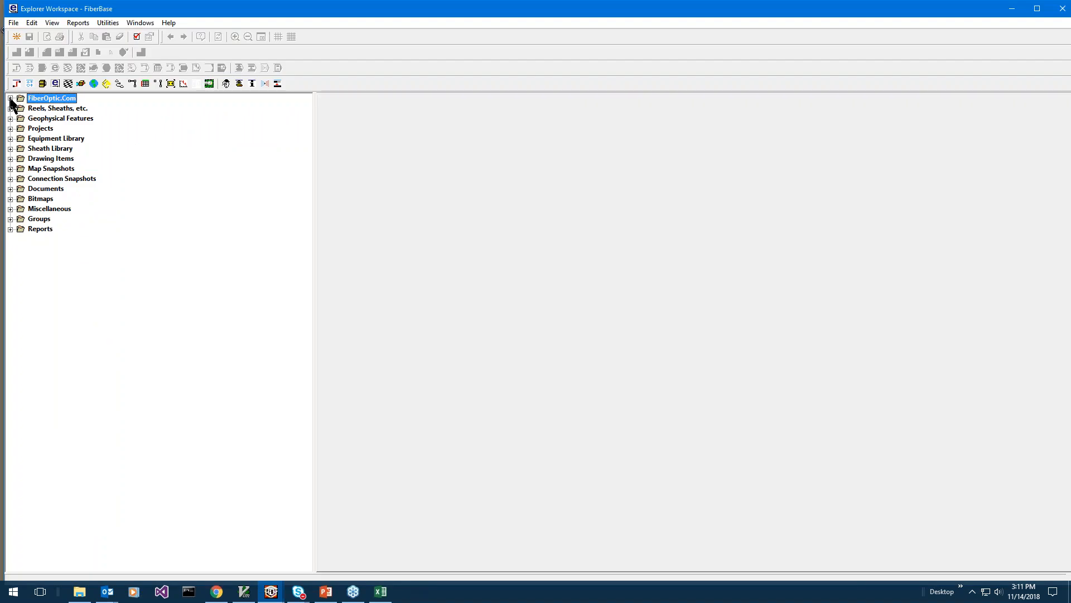
Step: Check the created structures under the TempWebinar region of FiberOptic.Com in the Explorer Workspace, and minimize that workspace
click(10, 99)
click(21, 168)
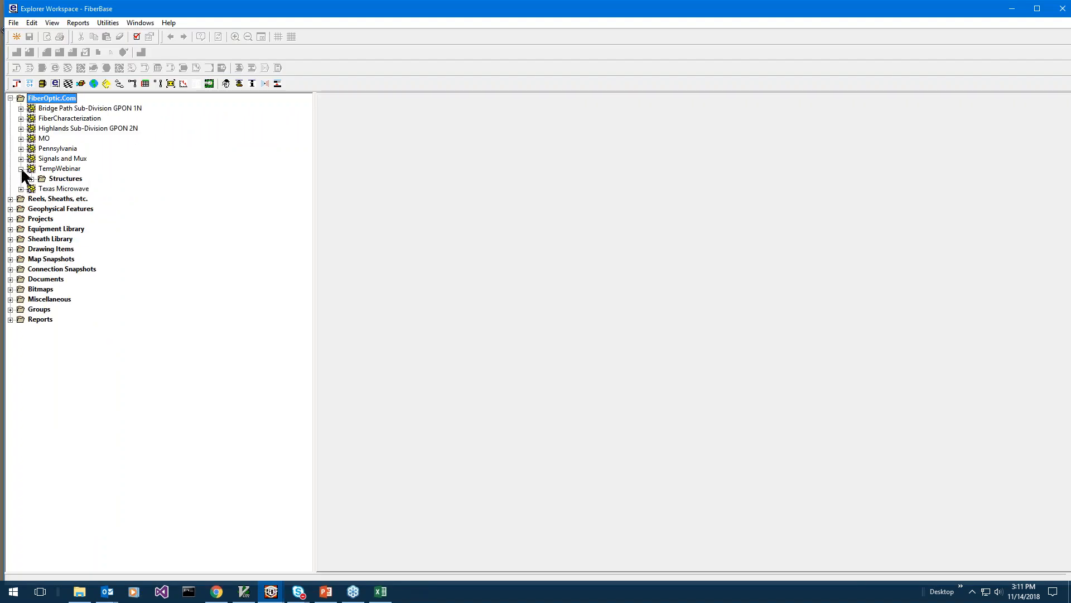
click(31, 179)
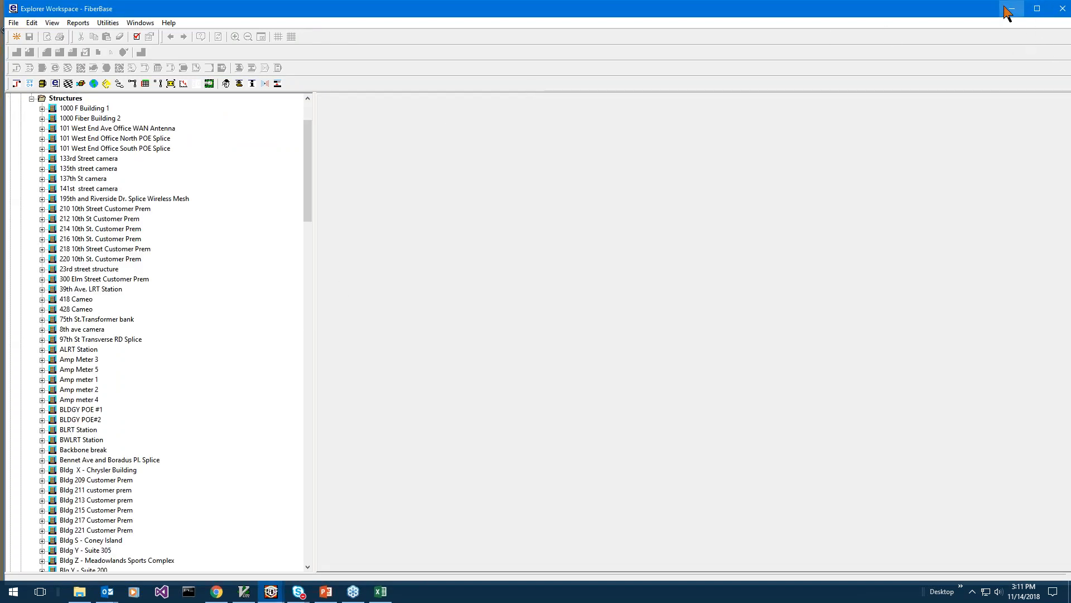
click(1009, 10)
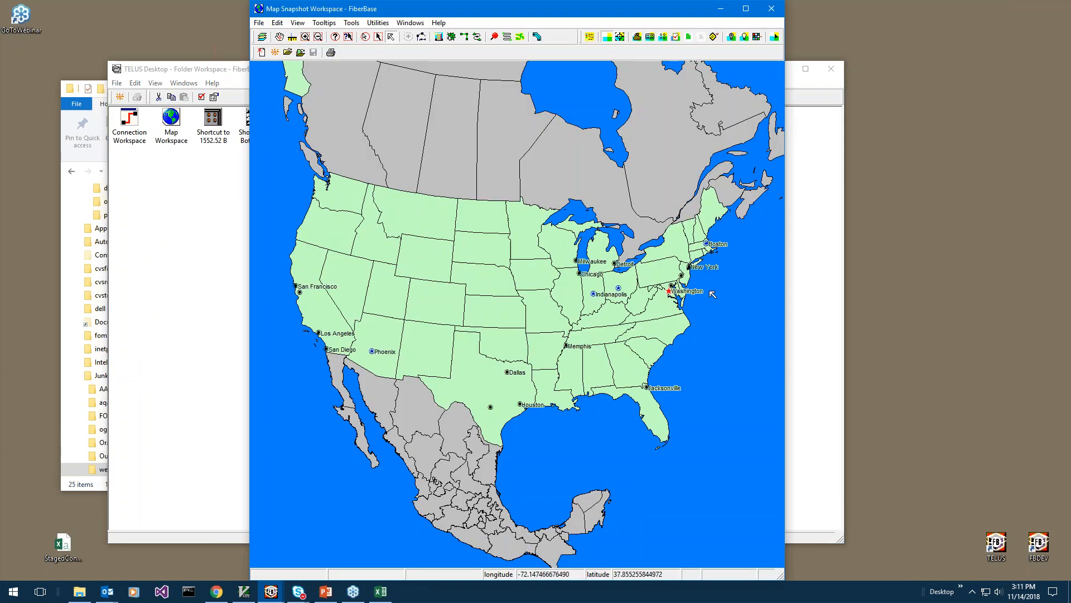
Step: Draw a radius query area around New York in the Map Snapshot Workspace
click(697, 268)
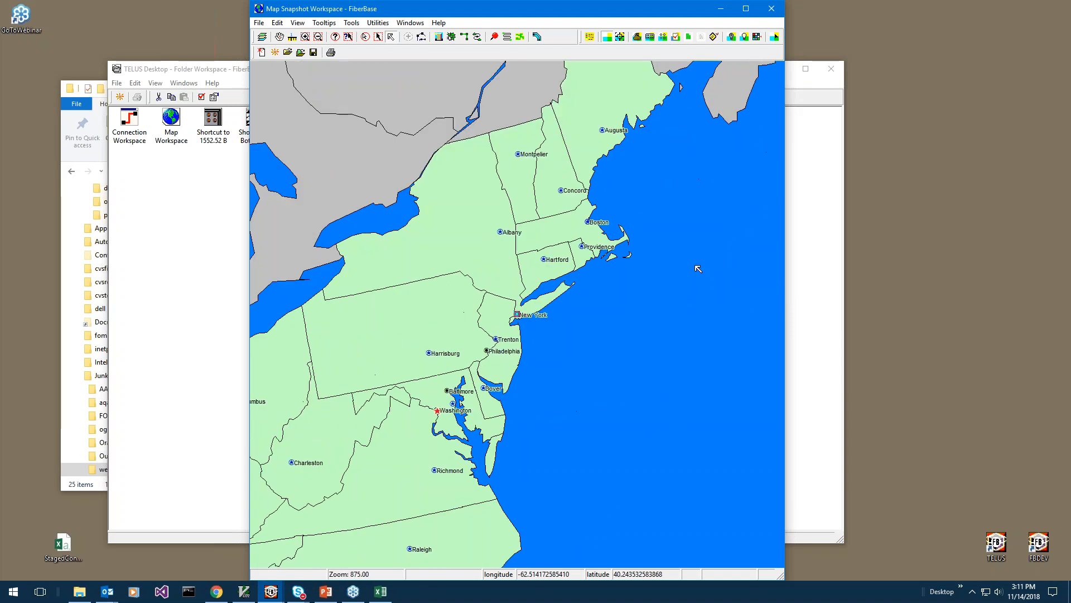
click(698, 268)
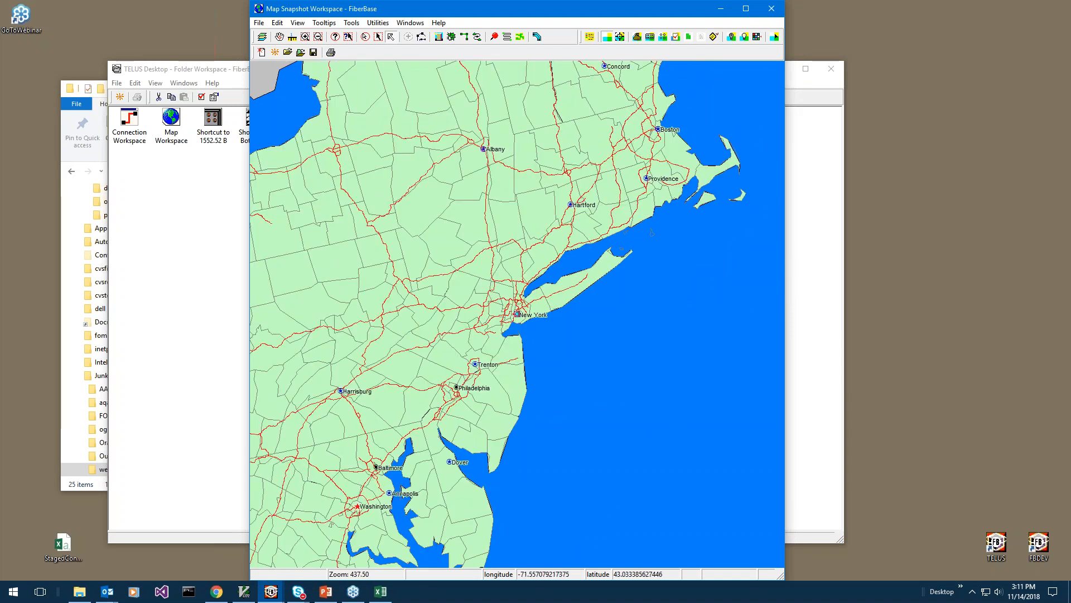
click(335, 37)
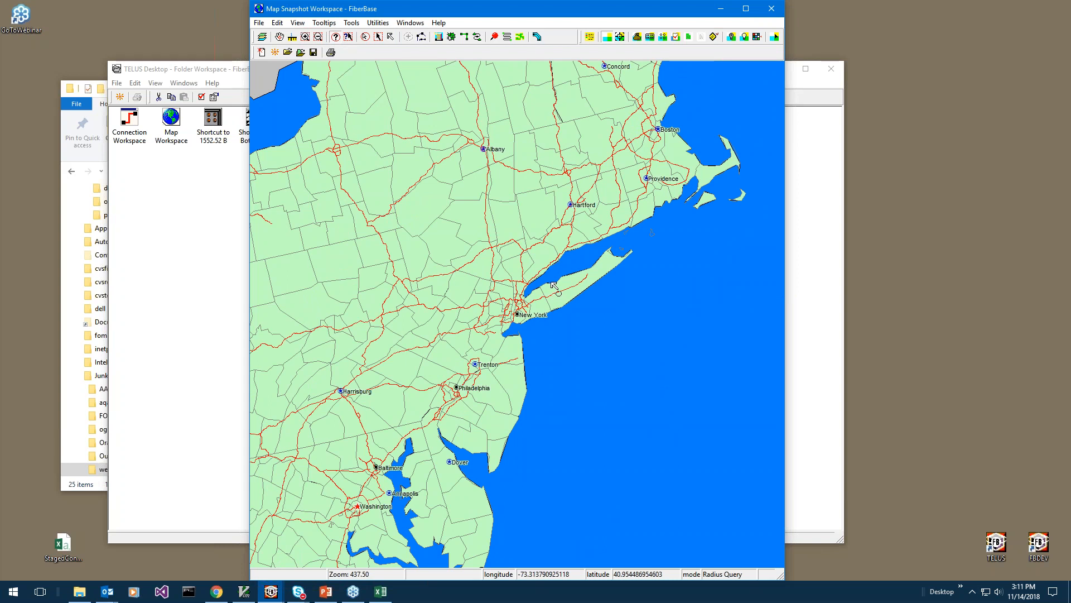
drag(550, 280, 565, 367)
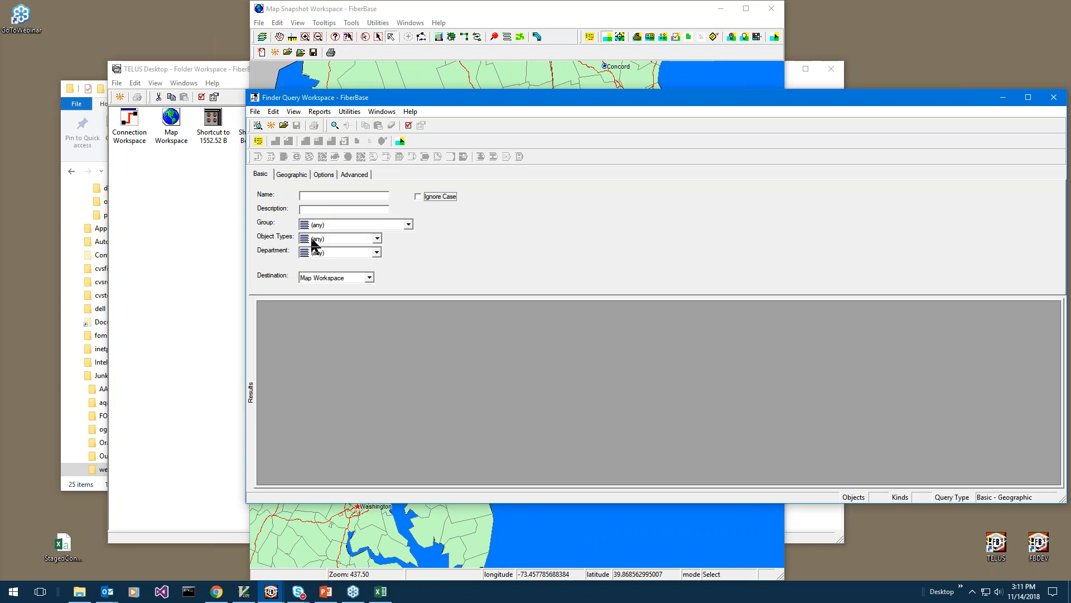
Step: Query the area for the Structure object type with the results list as destination, and review the listed location and address columns
click(321, 239)
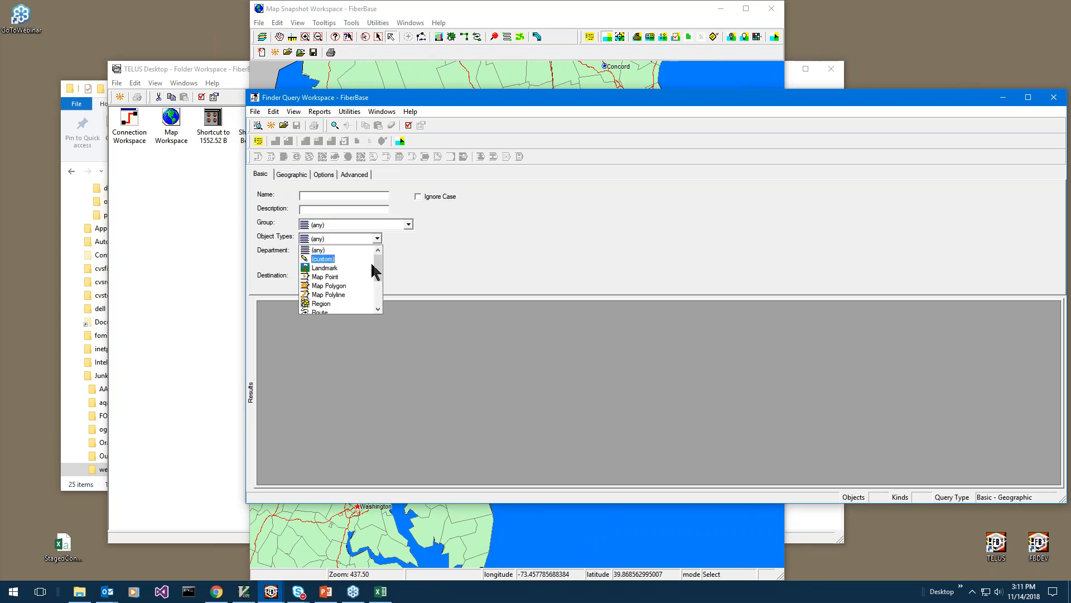
scroll(342, 278, down, 2)
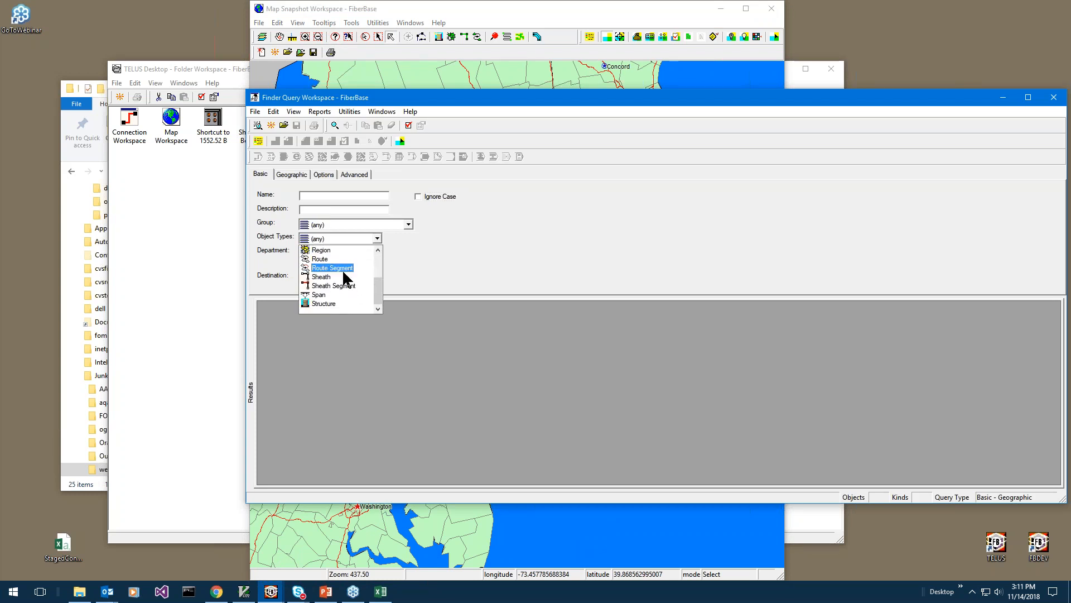
click(337, 302)
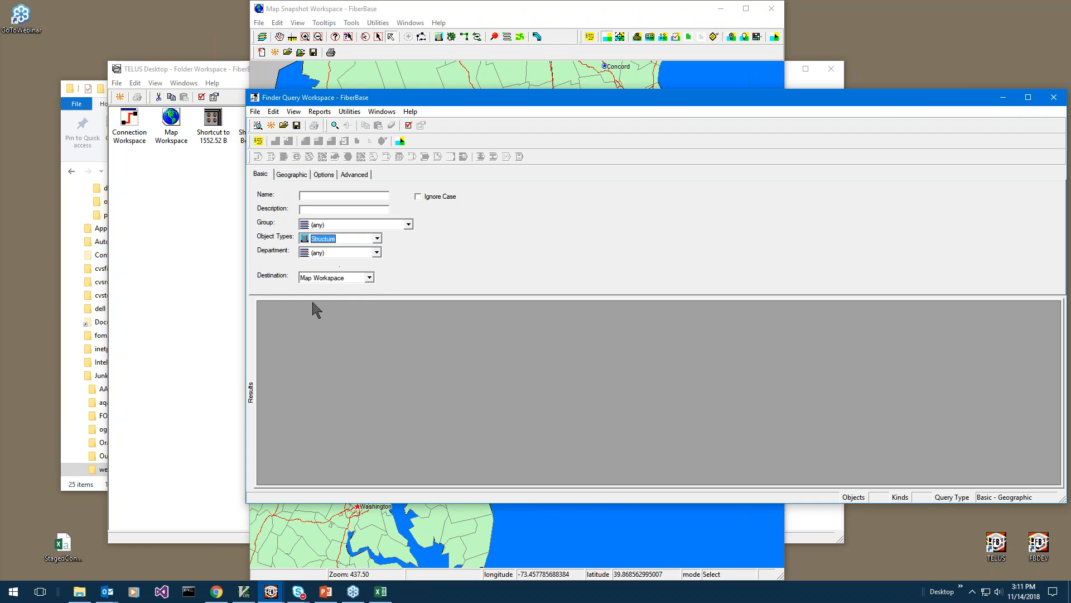
click(328, 278)
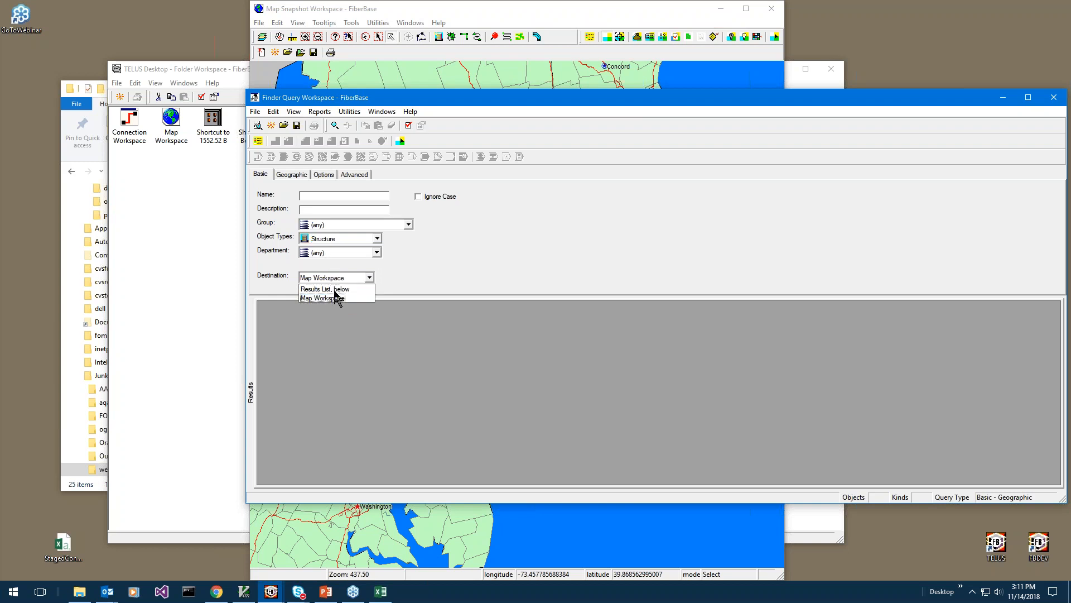
click(336, 289)
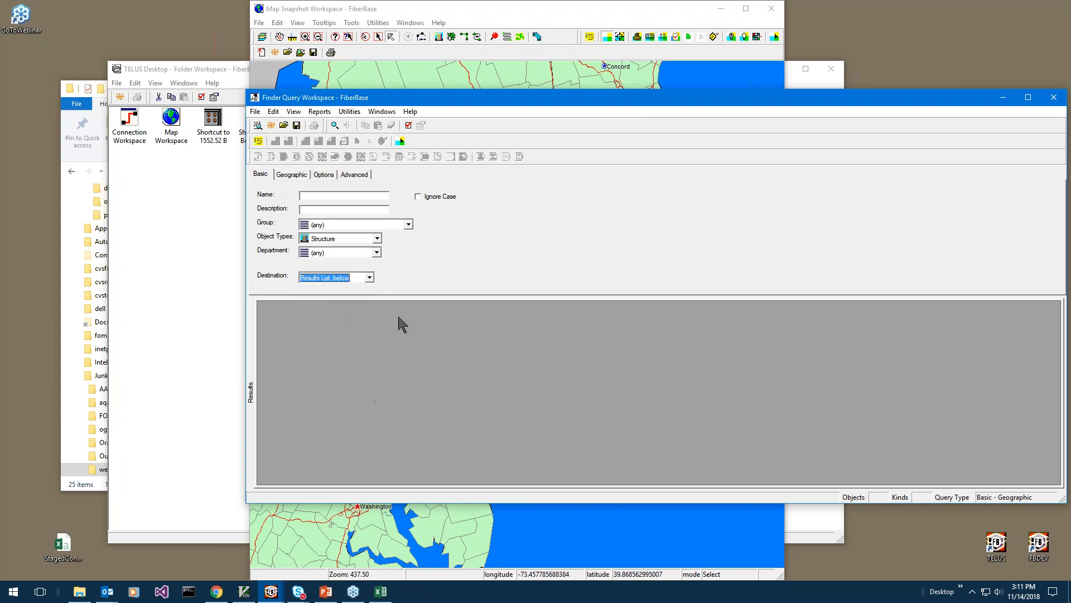
click(334, 125)
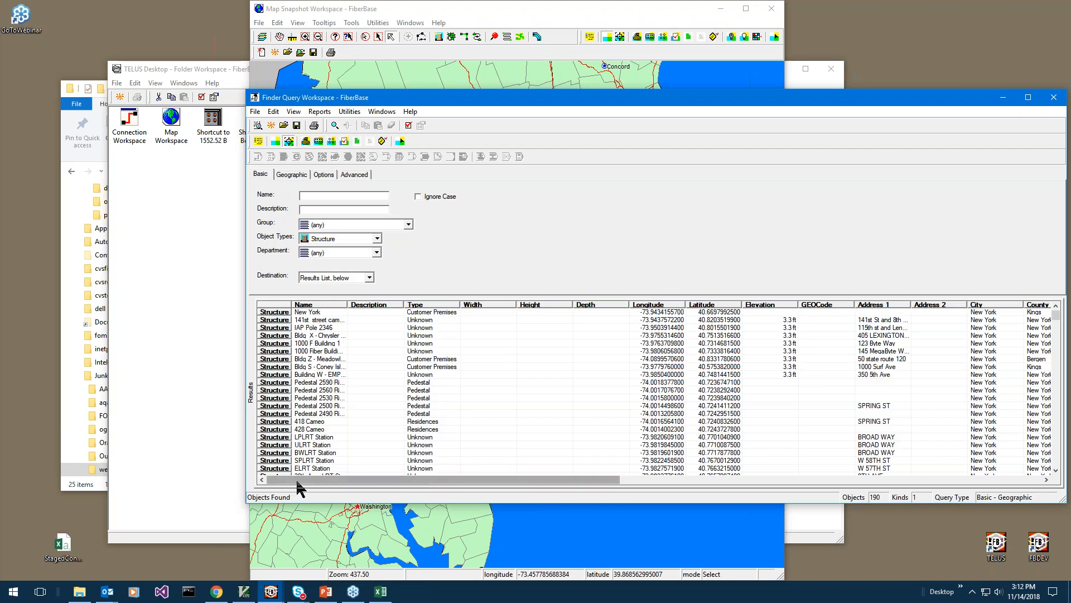
drag(297, 482, 328, 484)
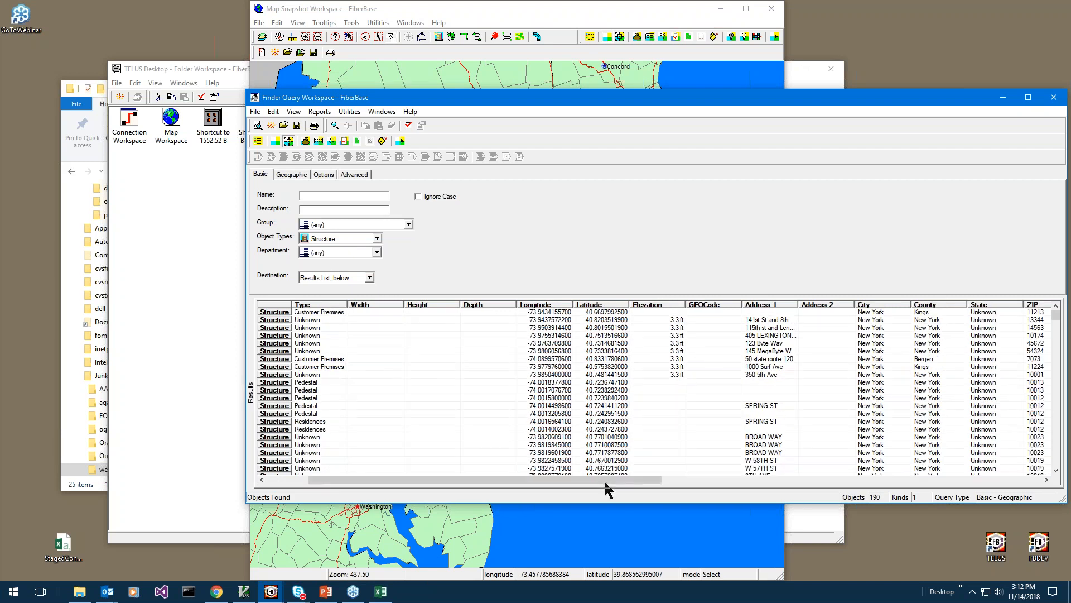
drag(604, 481, 667, 481)
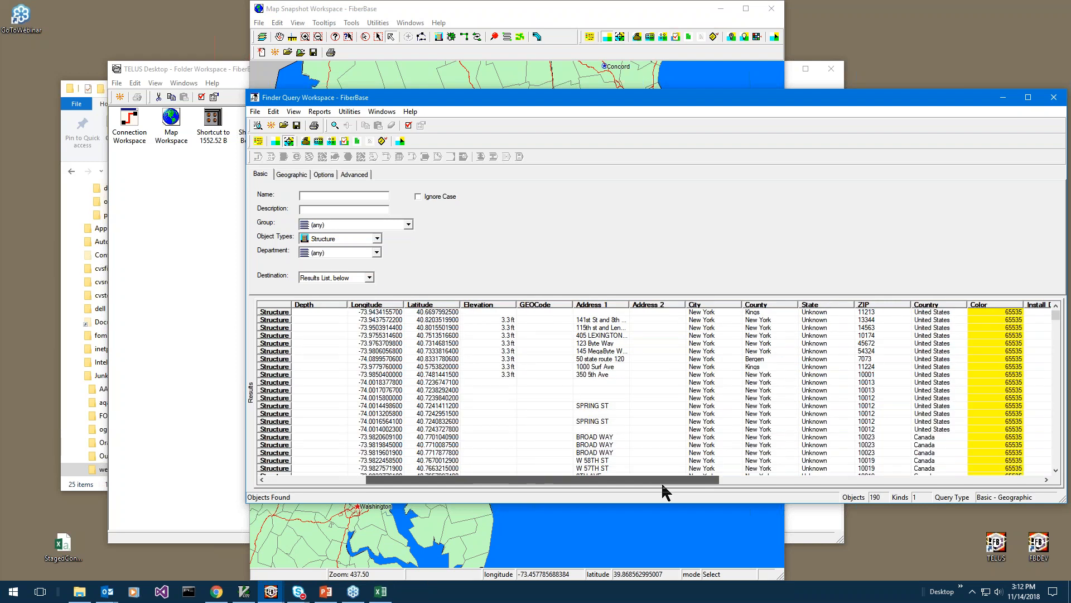
Step: Rerun the structure query with Map Workspace as the destination, and inspect the structures plotted around New York
click(334, 278)
click(322, 286)
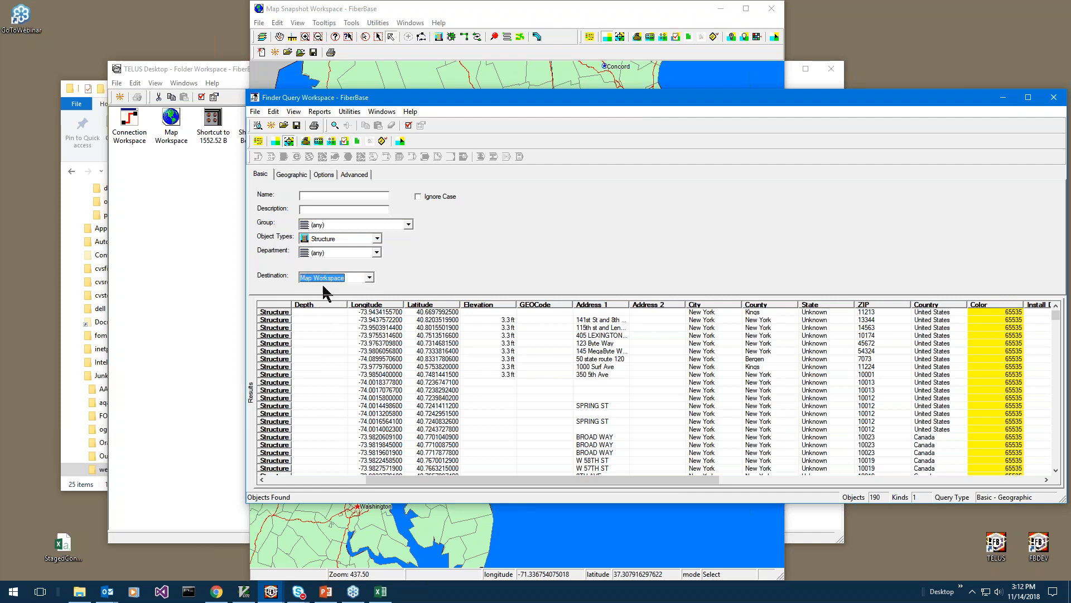
click(335, 125)
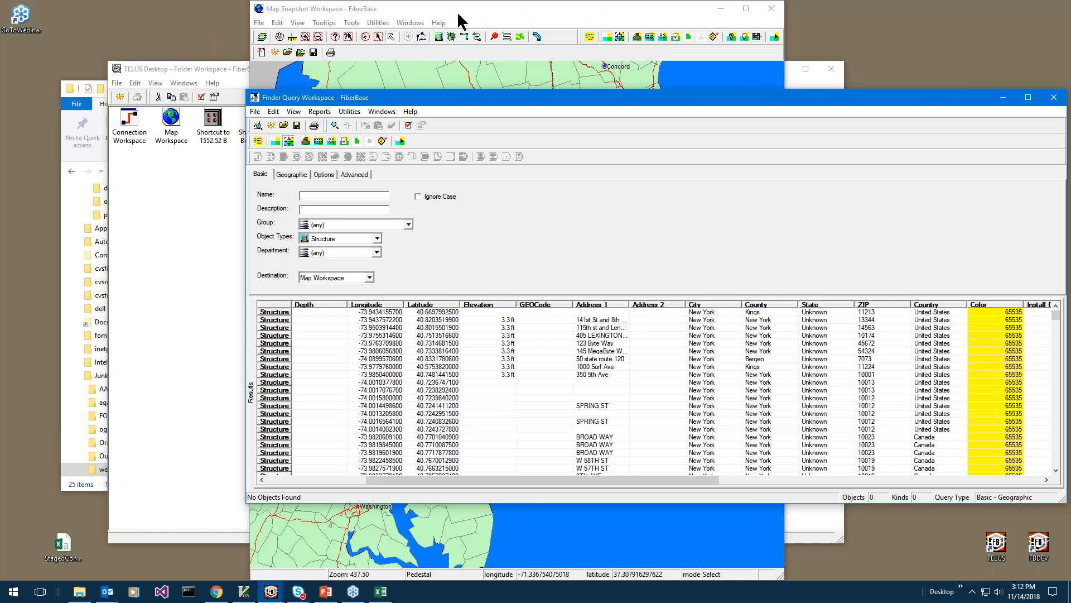
click(461, 20)
mouse_move(519, 315)
scroll(518, 315, down, 1)
scroll(519, 315, up, 2)
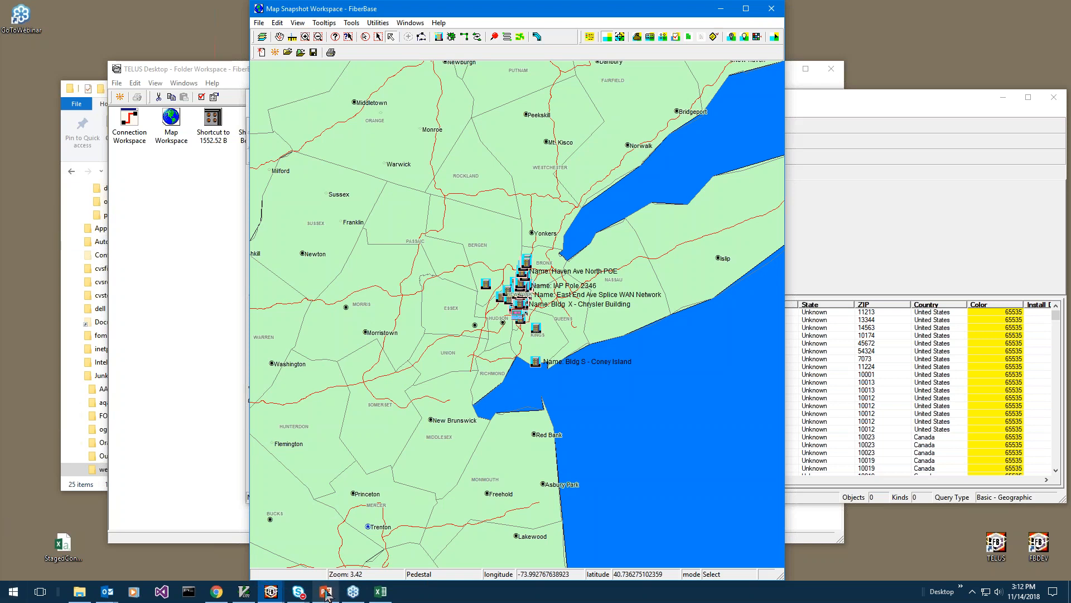
Step: Switch to the PowerPoint slide show and advance from the Procedure slide to the Thank You slide
click(327, 594)
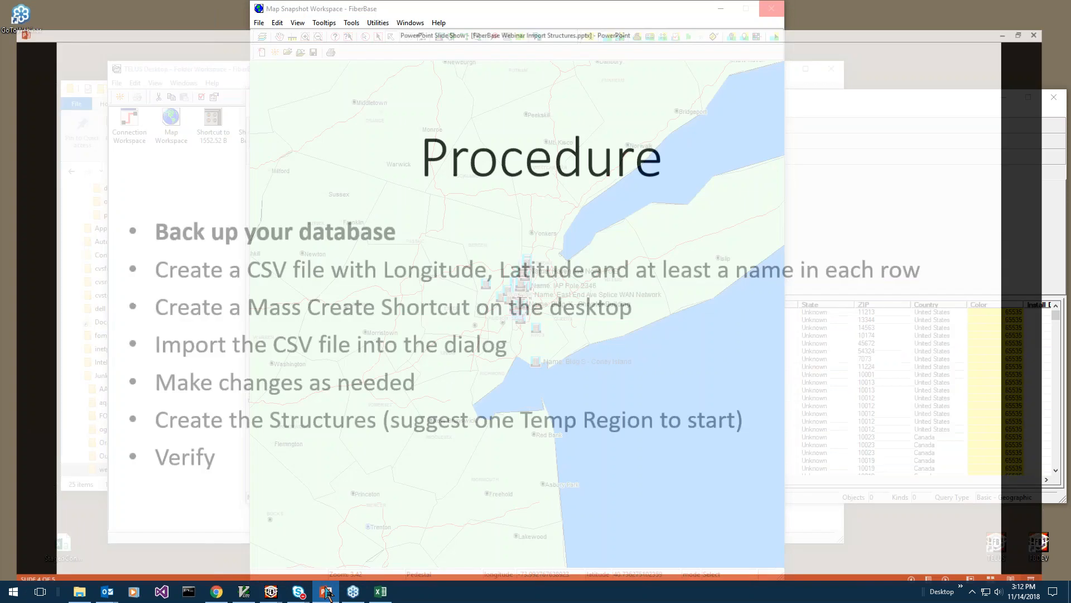
click(404, 237)
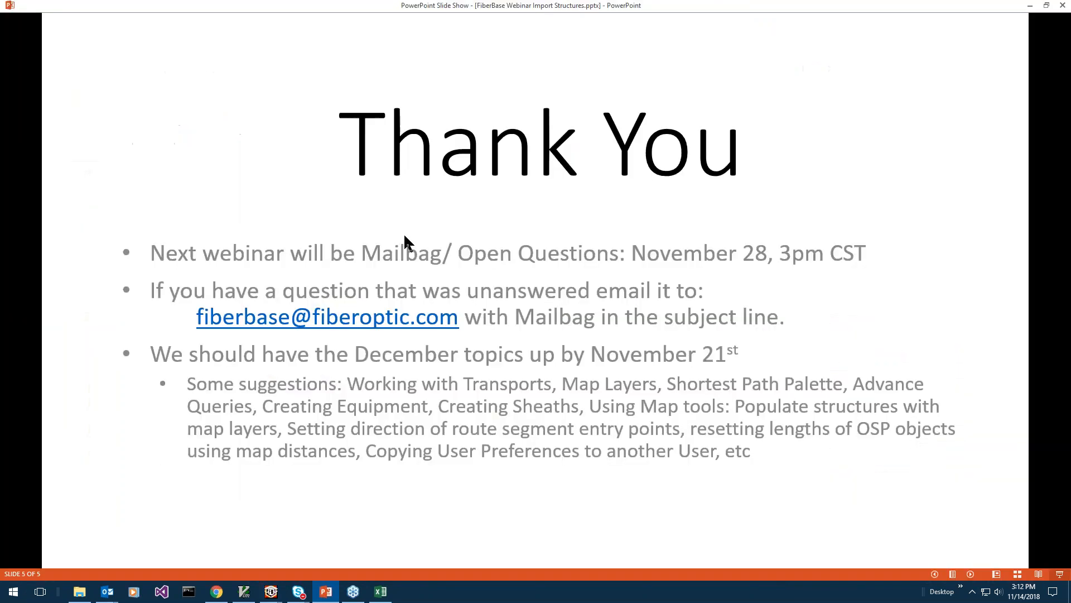